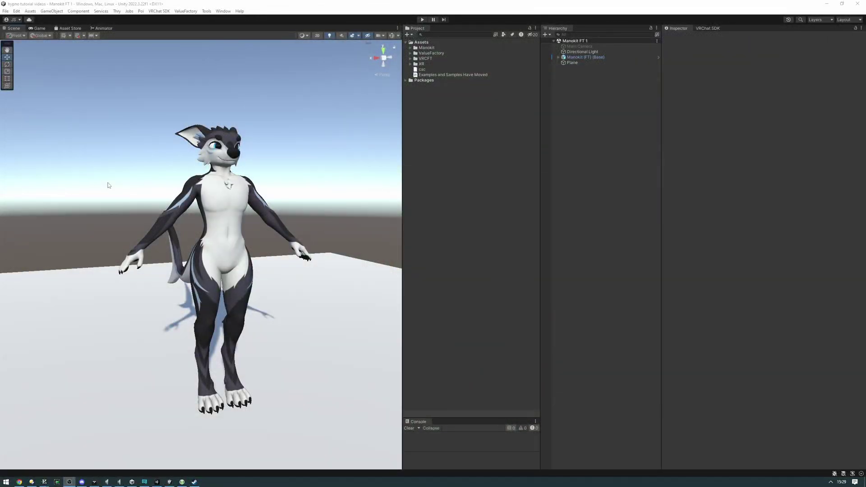
- Open the Prefab folder of Hypno Eyes 3 Screenspace DLC and examine the empty flipbook mask prefab's components
left_click(410, 53)
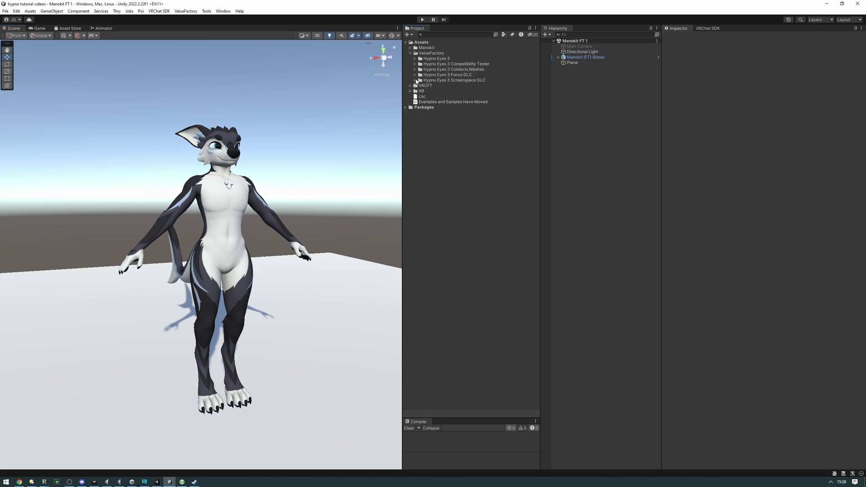
left_click(415, 80)
left_click(420, 96)
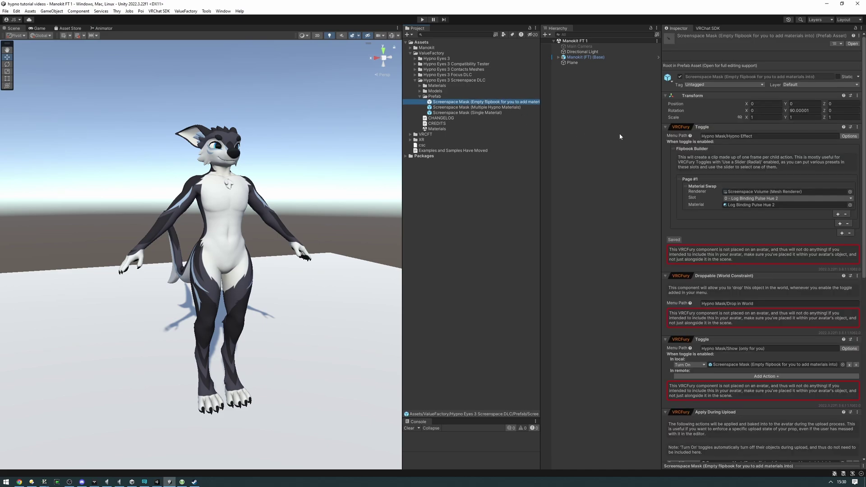
scroll(746, 206, "down", 4)
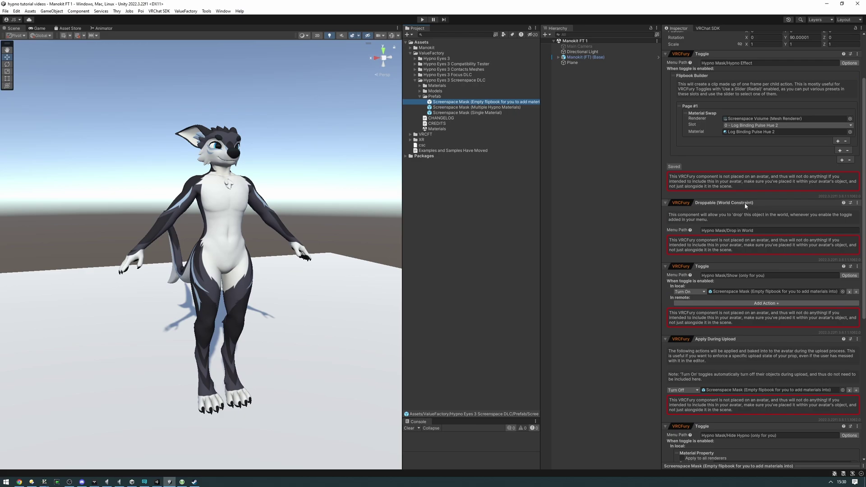
scroll(746, 205, "up", 4)
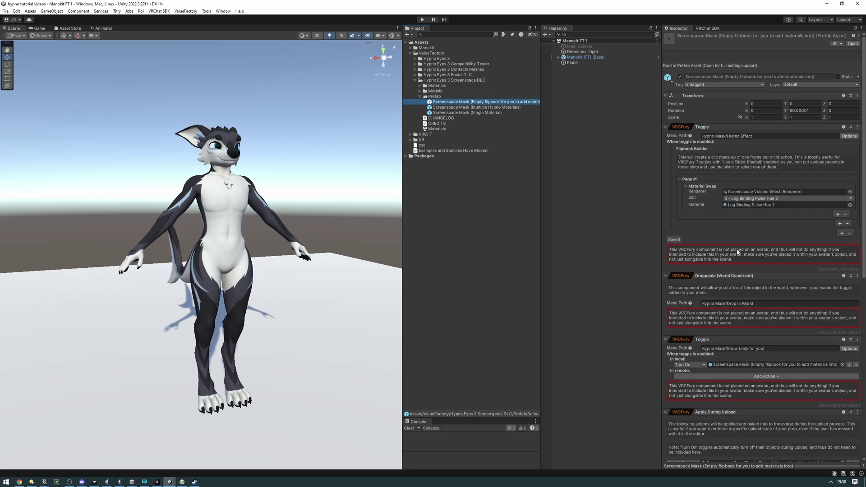
- Examine the components of the Multiple Hypno Materials and Single Material mask prefabs
left_click(510, 108)
scroll(748, 159, "down", 15)
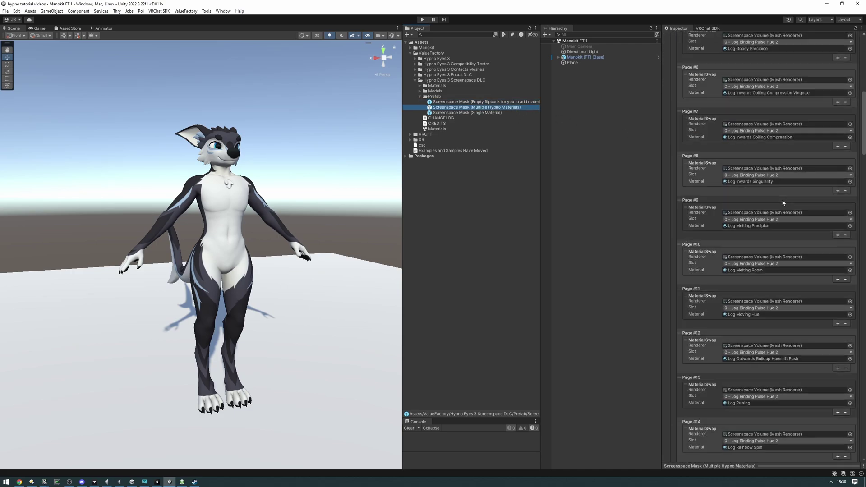
scroll(783, 203, "down", 20)
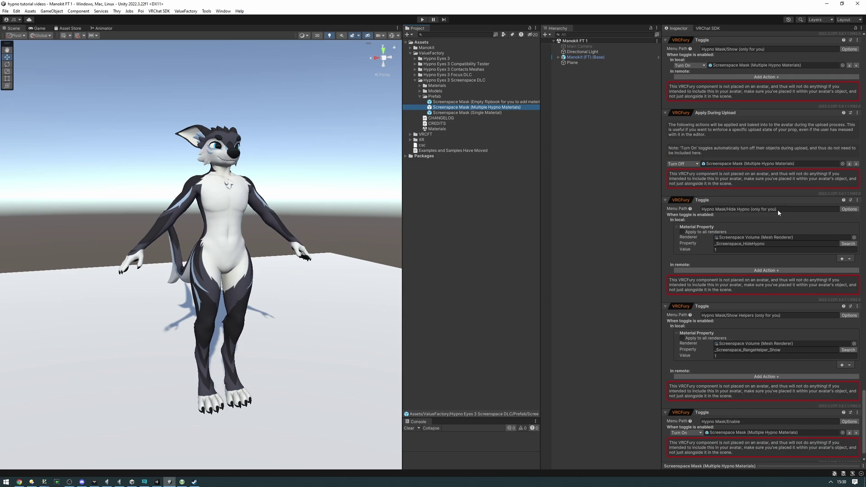
scroll(737, 183, "up", 15)
left_click(477, 113)
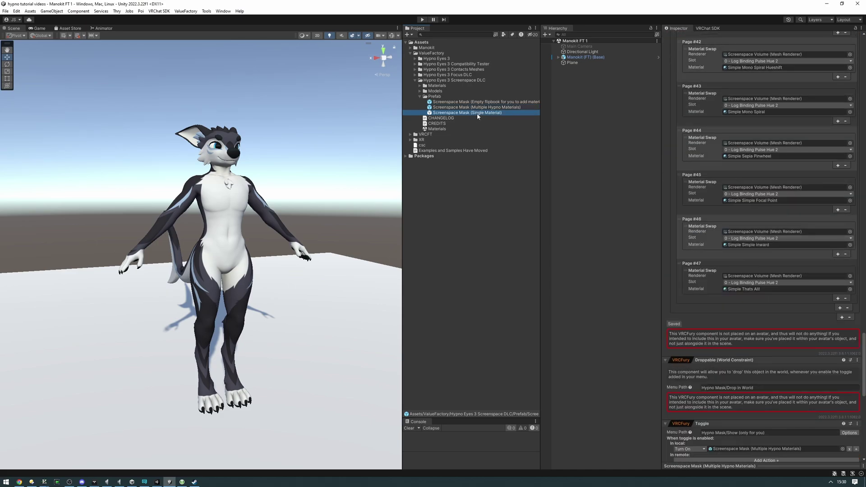
scroll(743, 217, "up", 8)
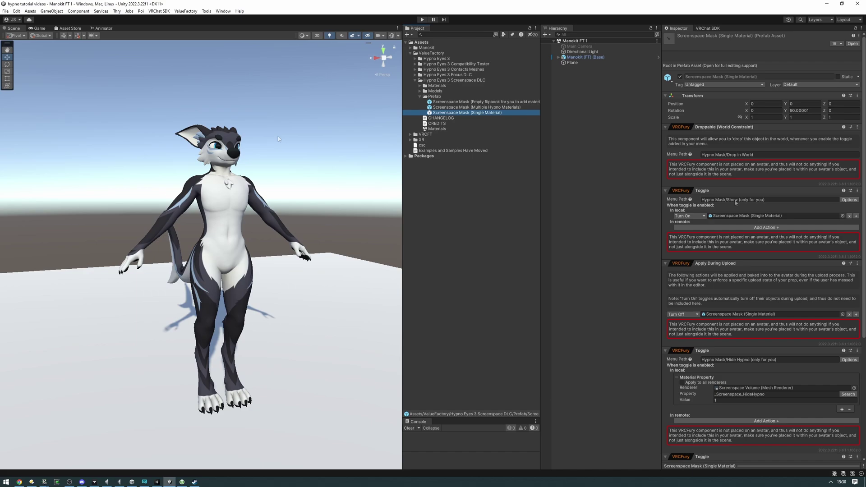
left_click(503, 107)
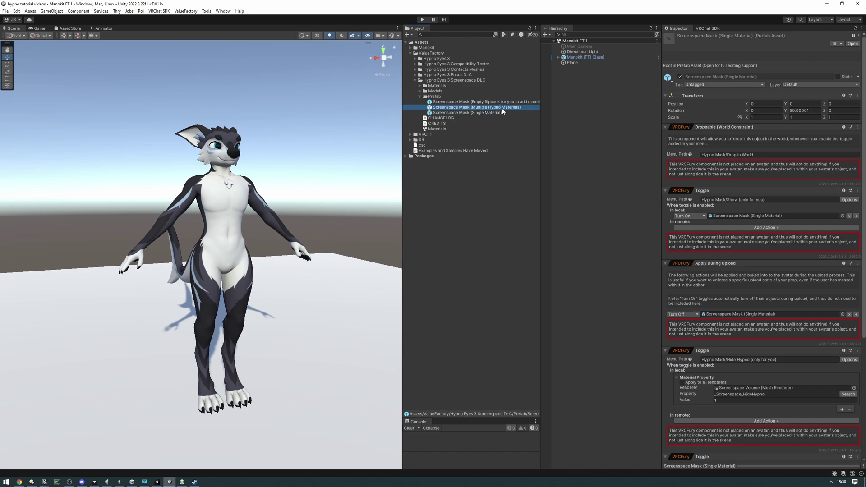
left_click(503, 113, "ctrl")
left_click(489, 112)
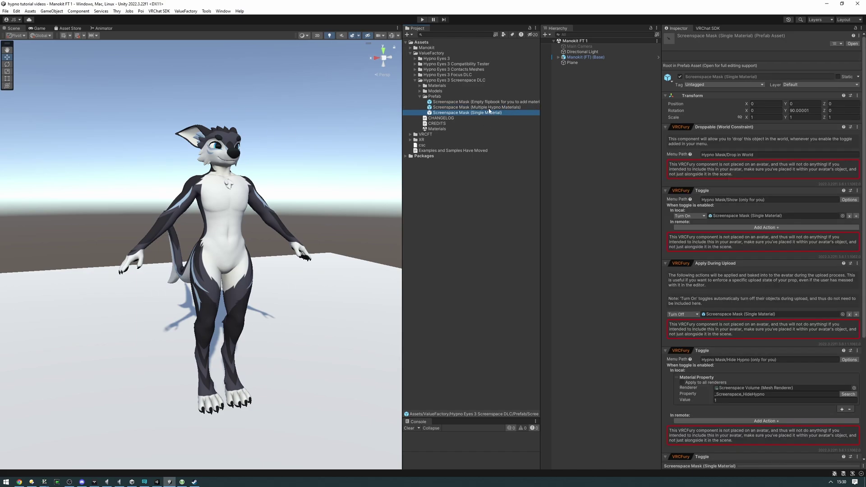
left_click(490, 108)
left_click(490, 114)
right_click_drag(275, 126, 271, 142)
key("w")
key("w")
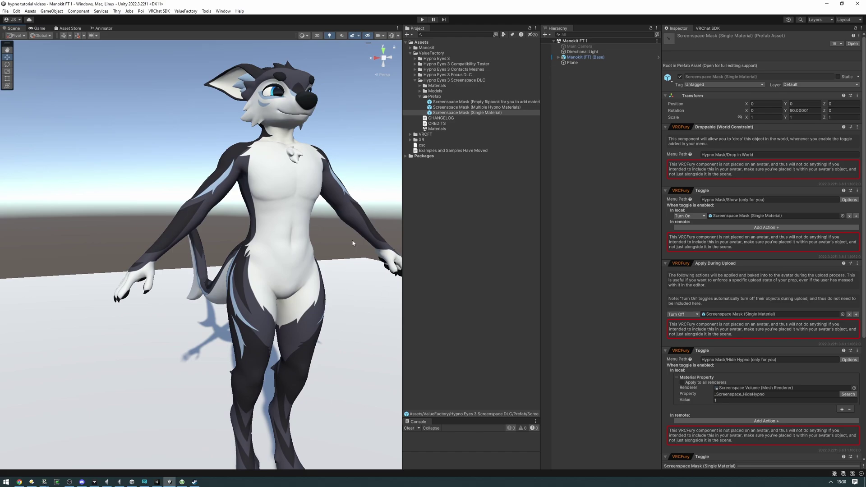
key("d")
key("s")
right_click_drag(353, 243, 366, 234)
- Add the Screenspace Mask (Multiple Hypno Materials) prefab as a child of the avatar's Hand.R bone
left_click(558, 57)
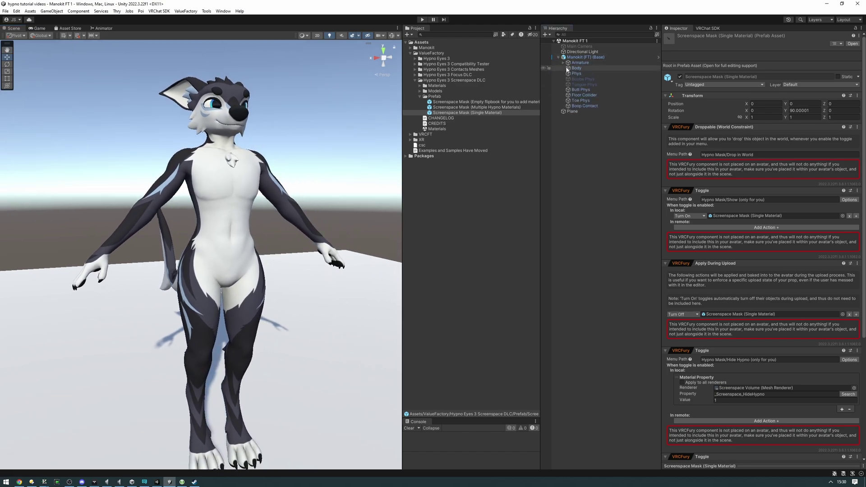
left_click(564, 63)
left_click(569, 68)
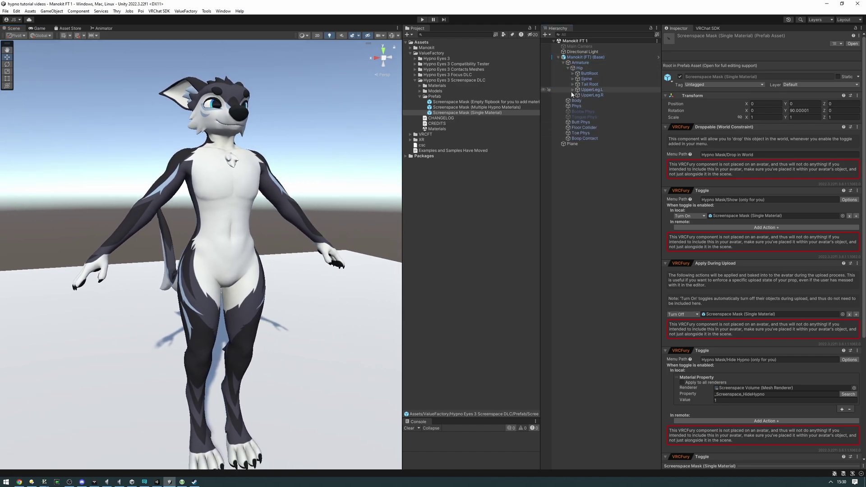
left_click(573, 79)
left_click(578, 85)
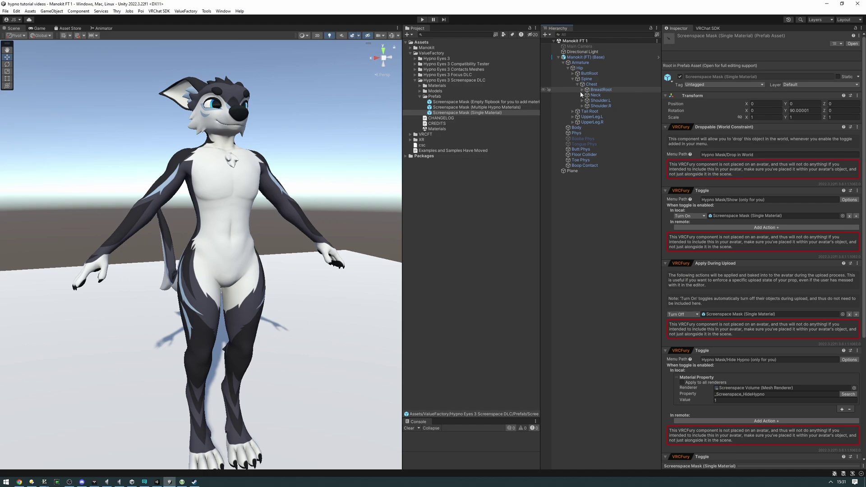
left_click(582, 107)
left_click(592, 111)
left_click(597, 117)
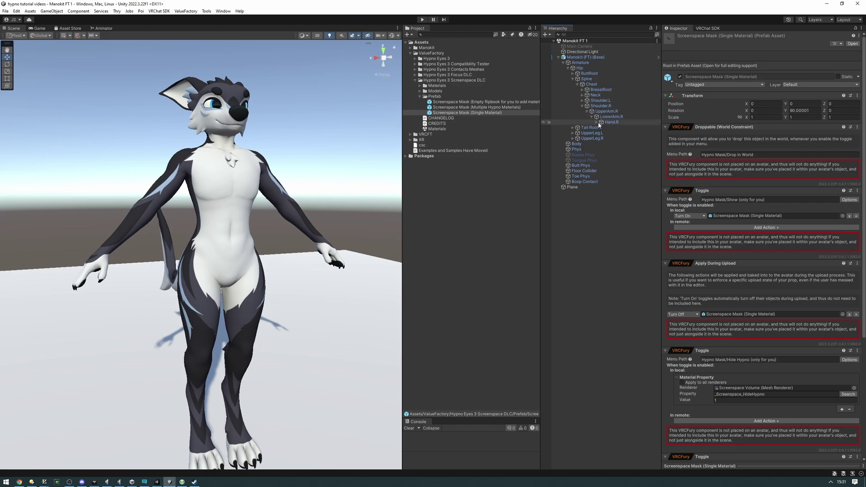
left_click_drag(487, 110, 563, 144)
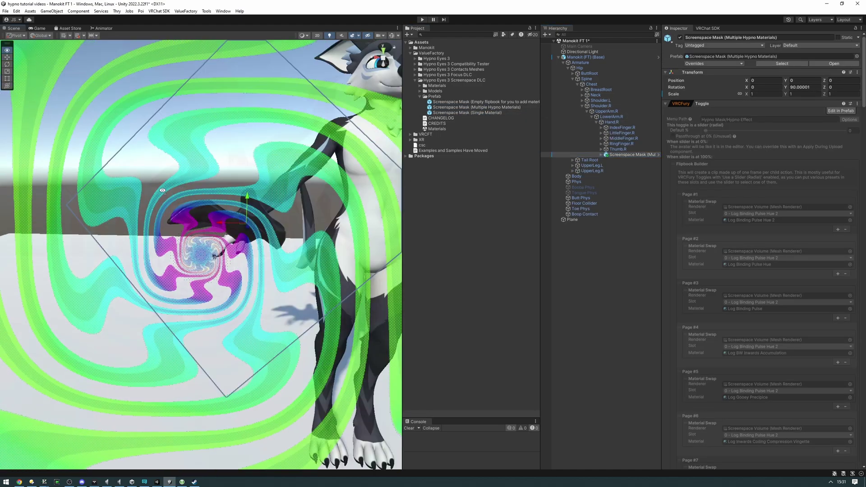
- Move and rotate the right-hand mask to hang below the hand, at position about 0.104, 0.25, -0.055 and rotation about 82, 19, -88
left_click_drag(232, 183, 201, 153)
key("w")
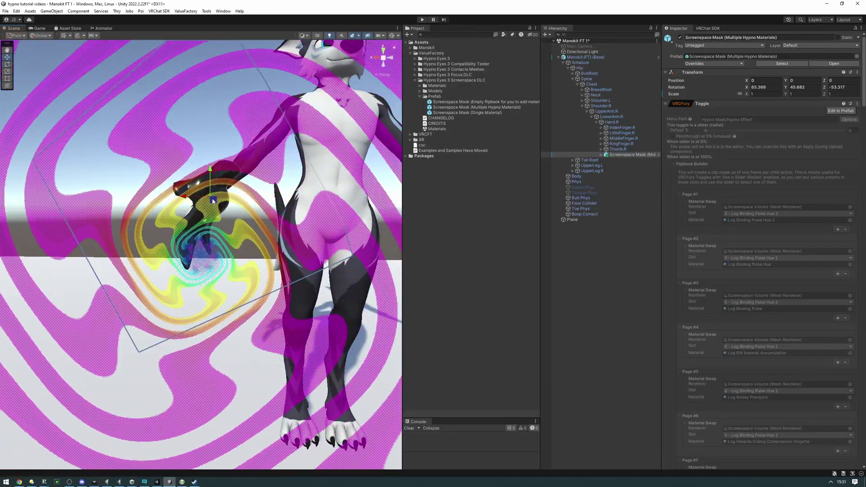
left_click_drag(210, 193, 375, 227)
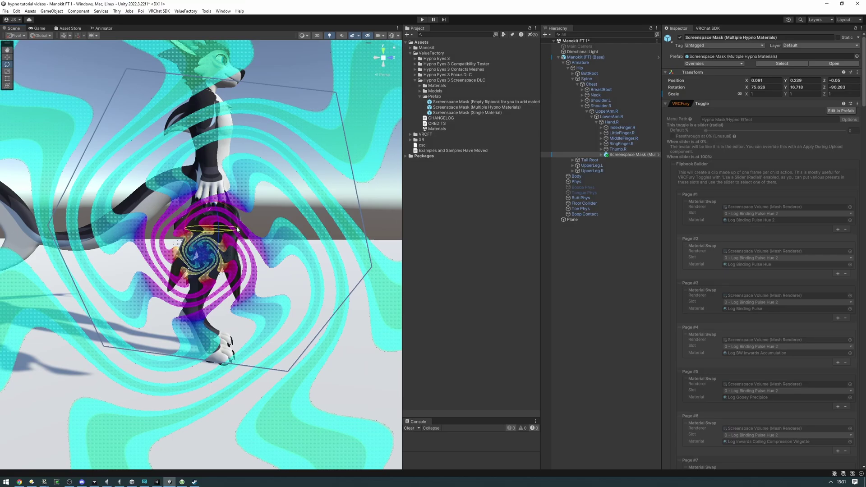
key("e")
left_click_drag(238, 228, 59, 210)
key("w")
left_click_drag(160, 248, 155, 250)
right_click_drag(293, 206, 296, 211)
key("s")
key("d")
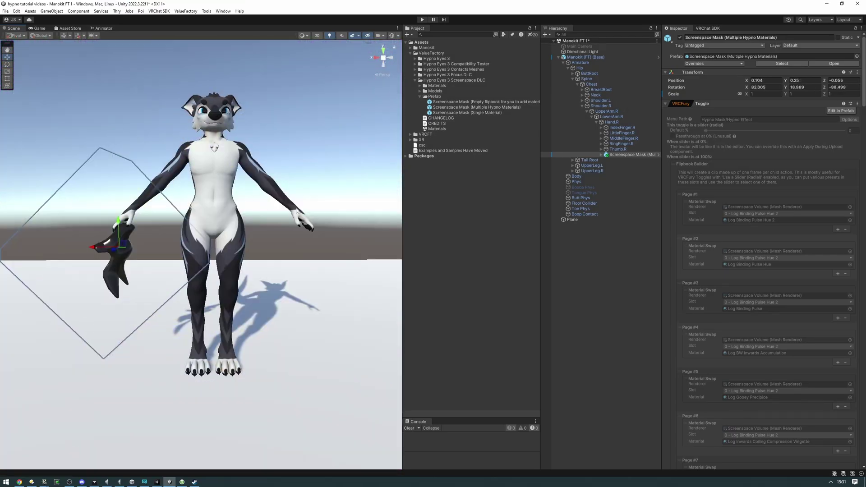
- Add the Screenspace Mask (Single Material) prefab as a child of the avatar's Hand.L bone
left_click(583, 101)
left_click(587, 106)
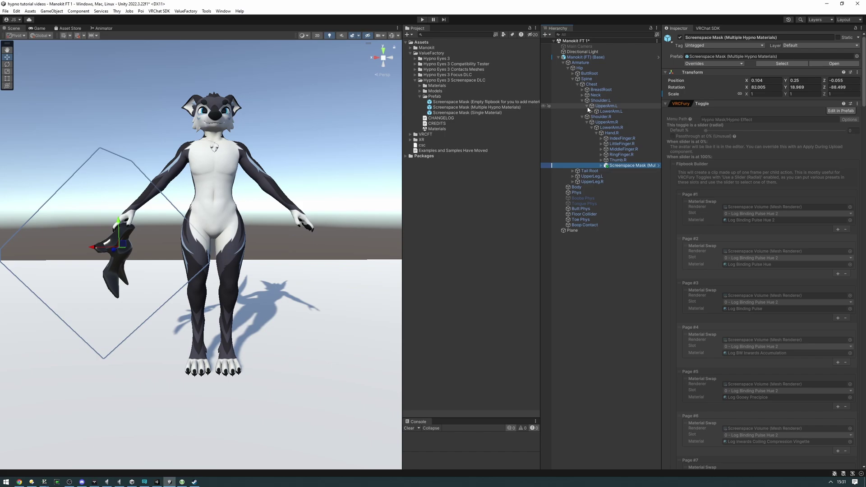
left_click(592, 112)
left_click(594, 117)
left_click_drag(454, 111, 611, 117)
- Using local handle orientation, place the left-hand mask below the hand, at position about -0.102, 0.237, -0.057 and rotation about 84, 329, 76
right_click_drag(251, 179, 271, 178)
key("w")
key("e")
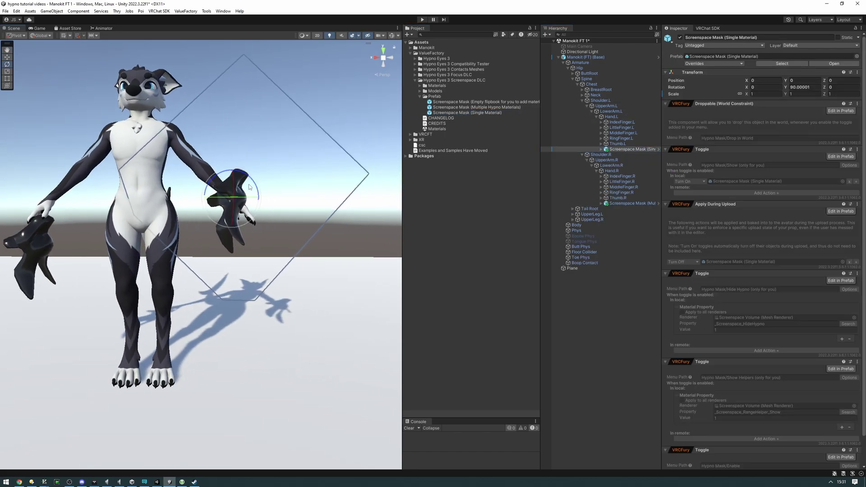
left_click_drag(257, 184, 234, 313)
key("d")
right_click_drag(234, 312, 181, 275)
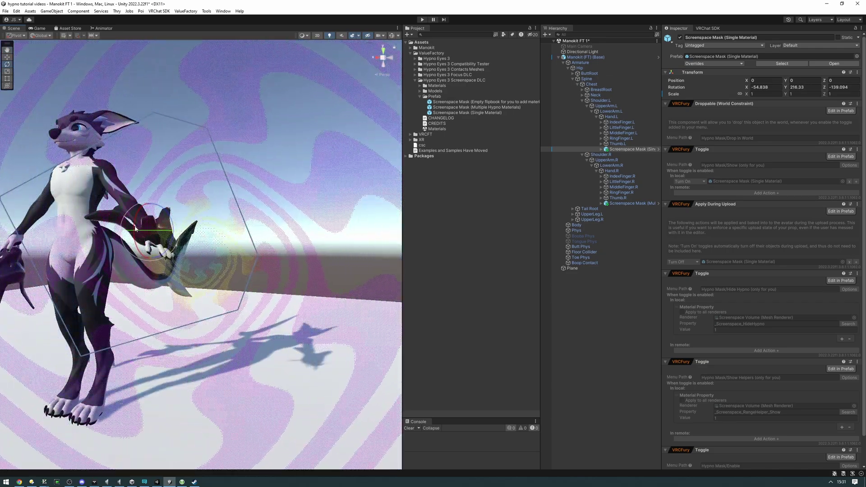
left_click(40, 35)
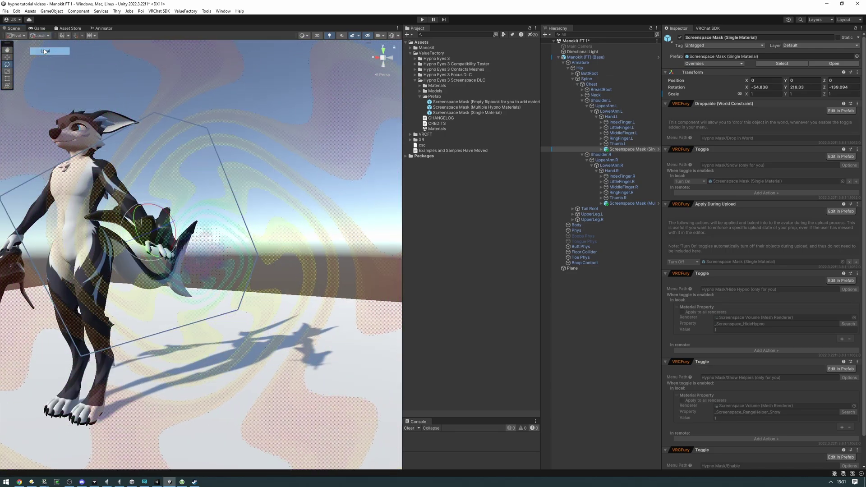
left_click(45, 51)
left_click_drag(137, 235, 45, 270)
left_click_drag(274, 273, 261, 163)
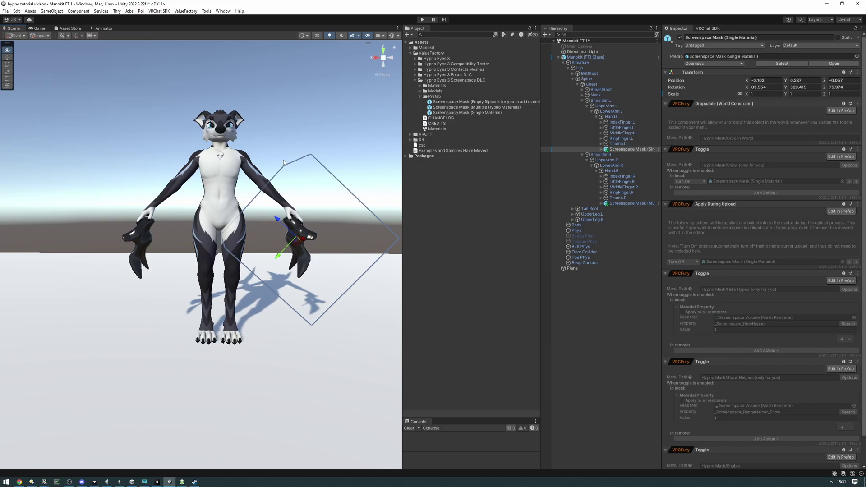
left_click_drag(266, 163, 312, 156, "alt")
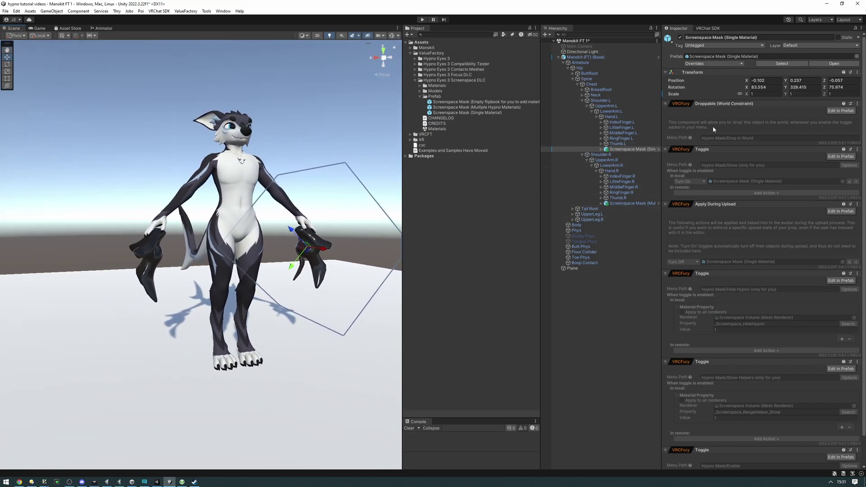
- Unpack both mask prefab instances under the left and right hand bones
right_click(631, 152)
mouse_move(666, 241)
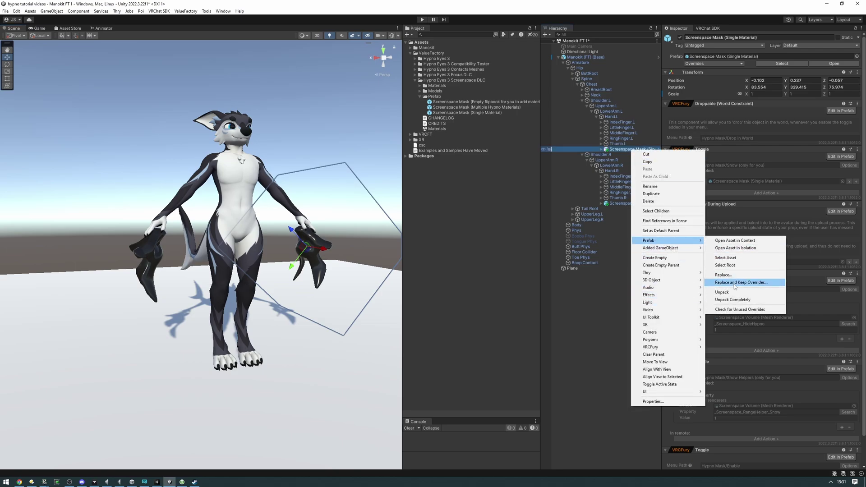
left_click(723, 292)
right_click(622, 203)
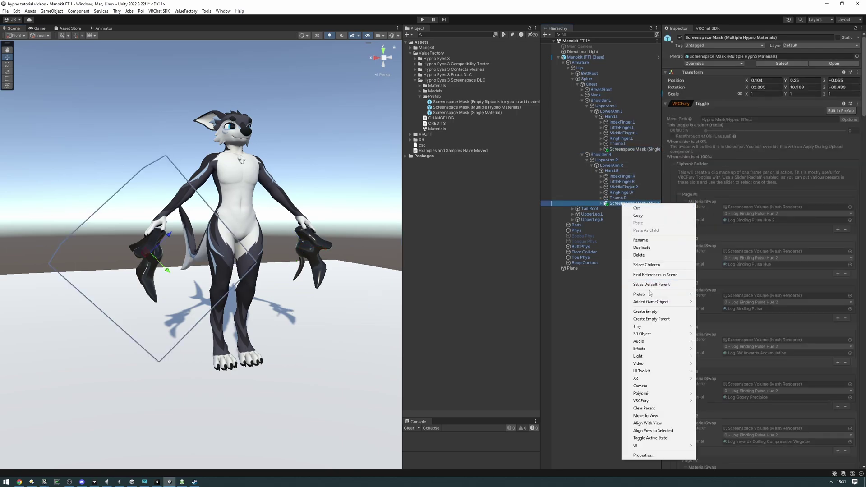
mouse_move(650, 295)
left_click(719, 347)
- Change the menu path prefix to "Hypno Mask (Left)" in every VRCFury component of the left-hand mask
left_click(634, 150)
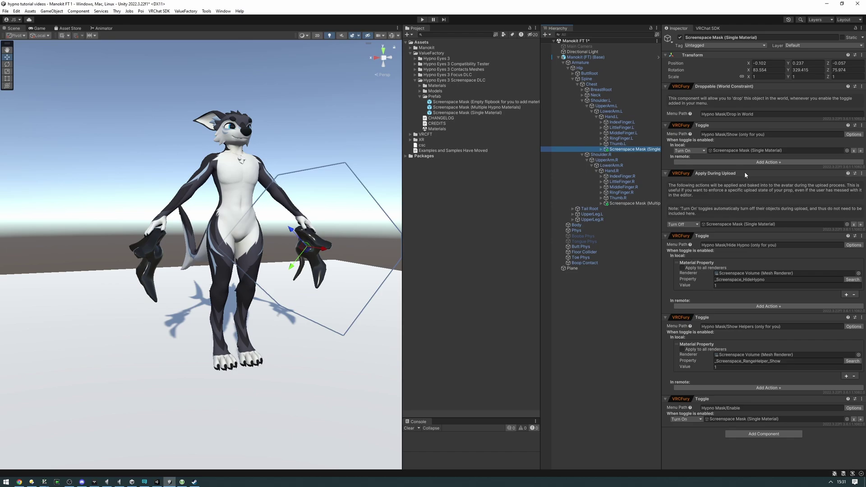
left_click(735, 116)
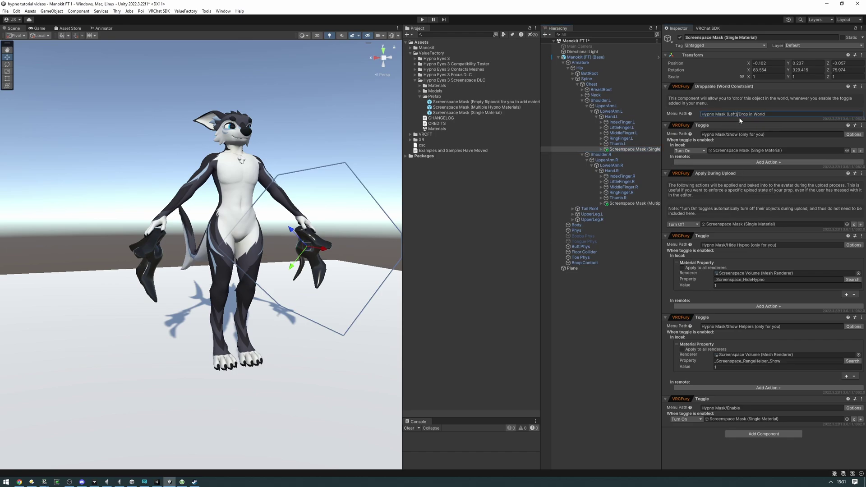
key("shift+Home")
left_click(727, 136)
left_click_drag(726, 136, 720, 136)
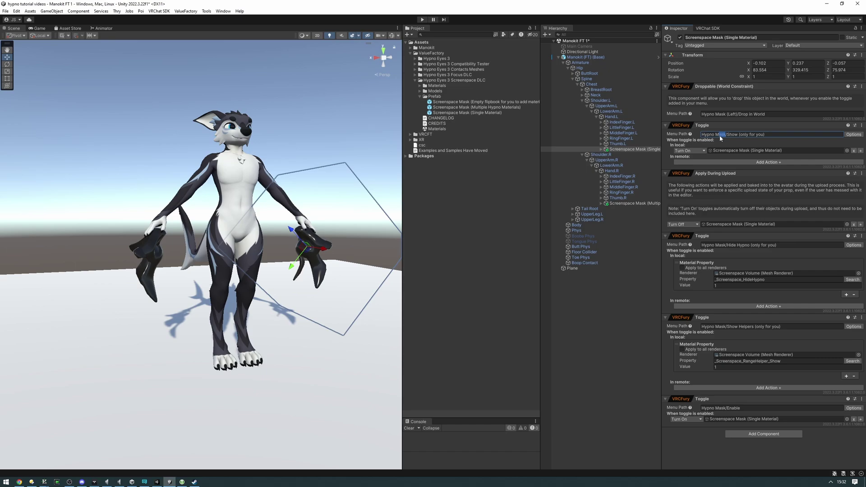
type("ask (Left)")
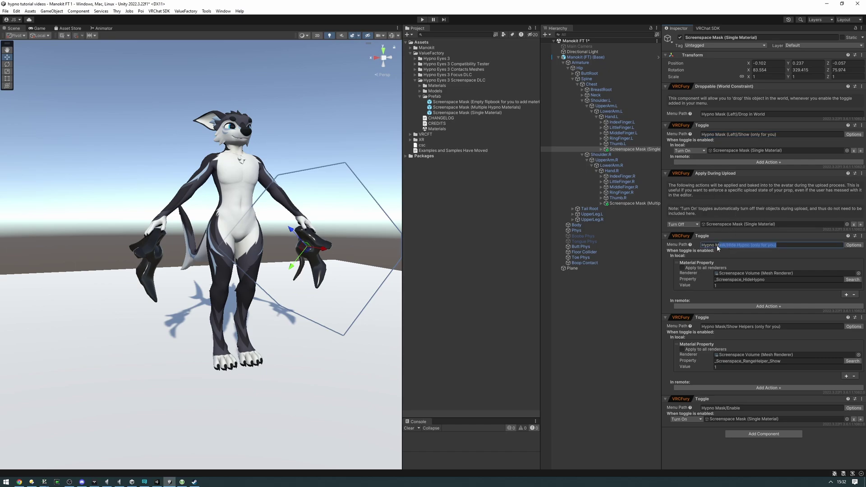
type("ask (Left)")
left_click(727, 327)
left_click(726, 408)
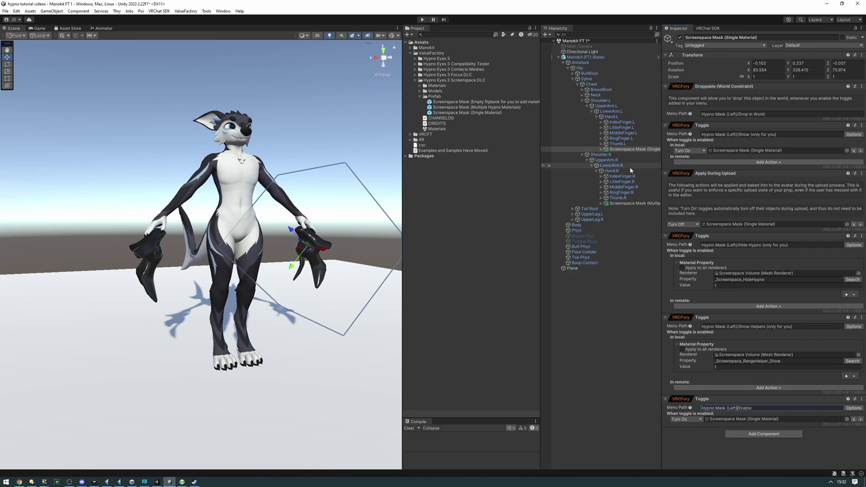
- Change the menu path prefix to "Hypno Mask (Right)" in the right-hand mask's Hypno Effect toggle
left_click(631, 204)
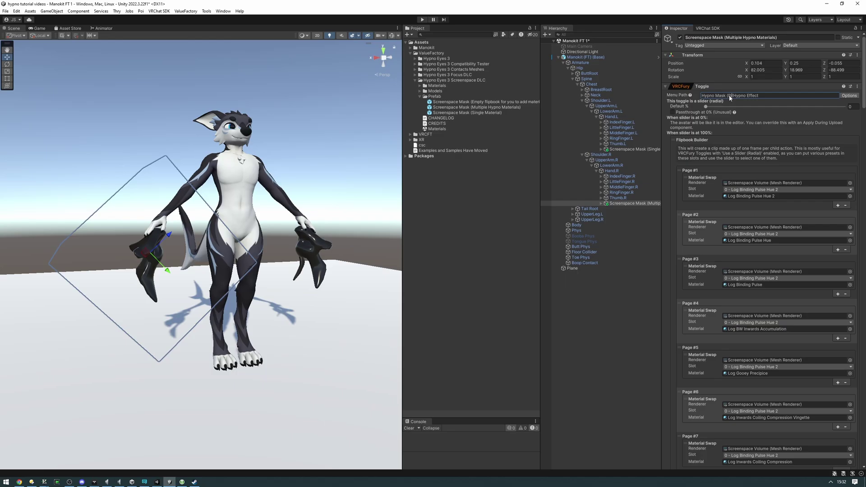
type("ght)")
scroll(756, 342, "down", 15)
scroll(756, 342, "up", 12)
- Examine the left-hand mask's spiral effect up close and the materials supplied with the Hypno Eyes 3 Screenspace DLC
left_click(631, 150)
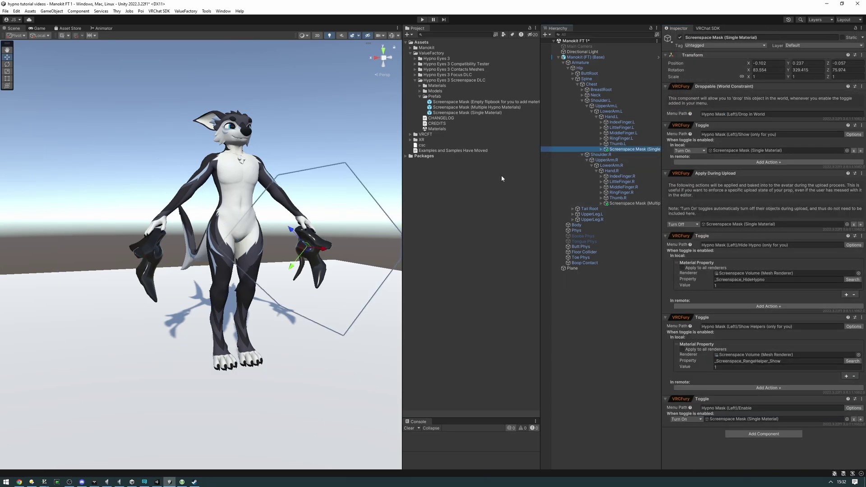
right_click_drag(271, 189, 203, 194)
key("w")
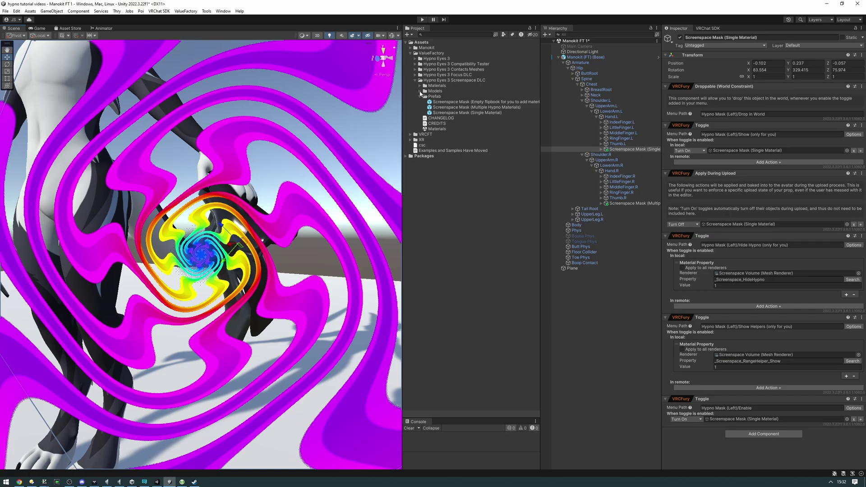
left_click(420, 86)
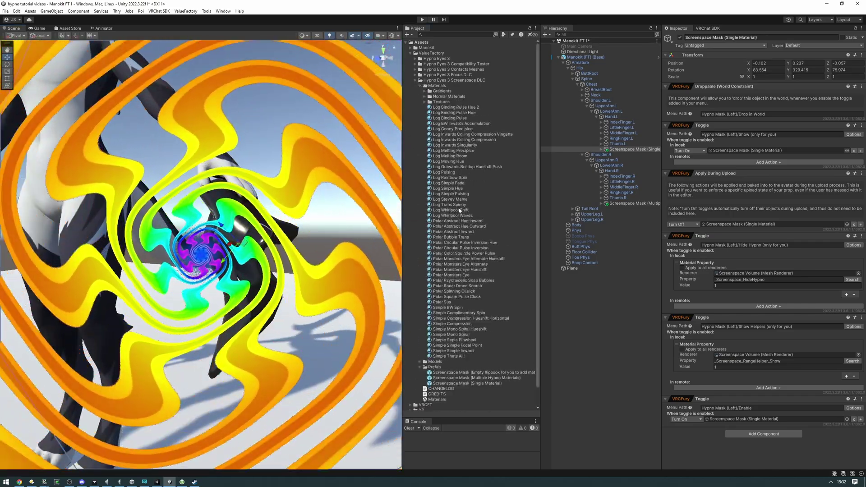
left_click(420, 86)
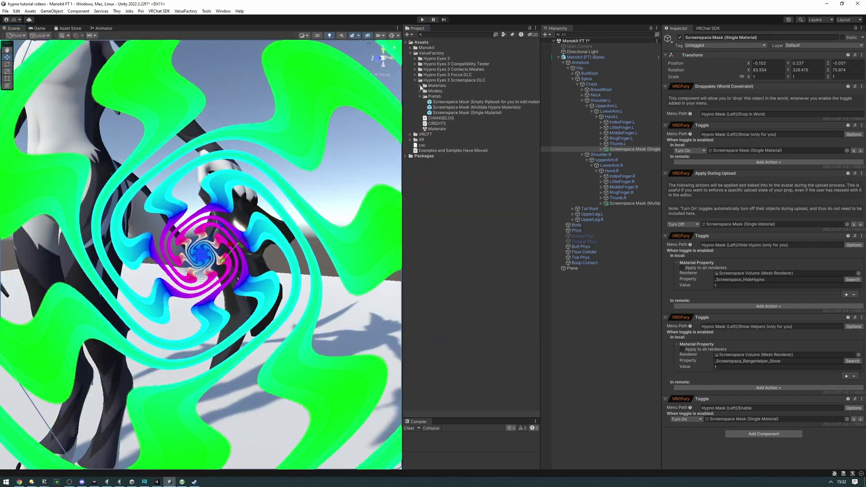
- Unlock the Angry Plant preset in Hypno Eyes 3's Exotic Materials for editing and set its variant to Screenspace
left_click(415, 59)
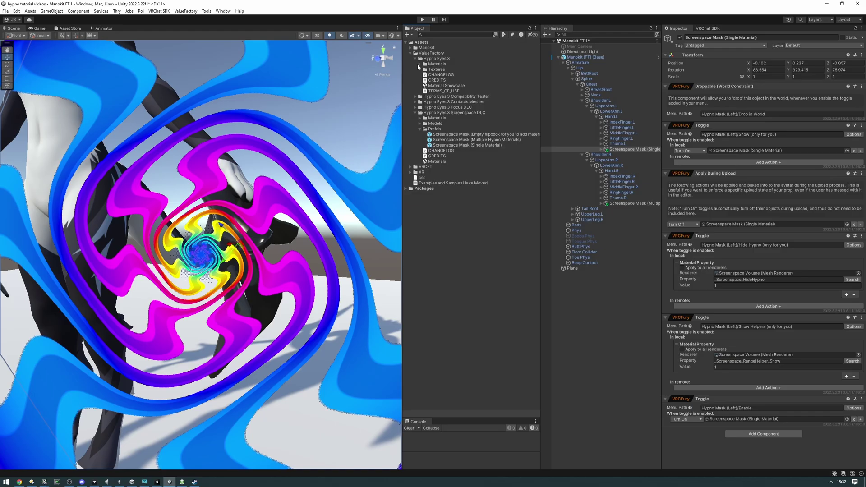
left_click(420, 64)
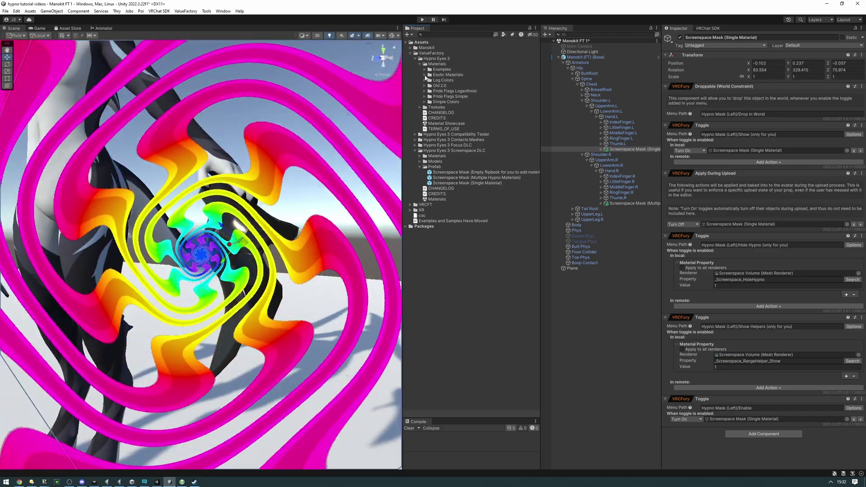
left_click(425, 75)
left_click(449, 86)
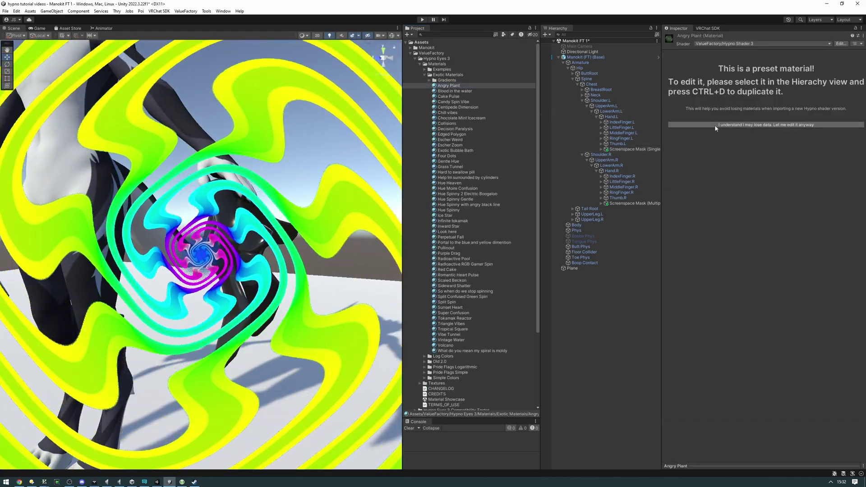
left_click(715, 125)
left_click(770, 149)
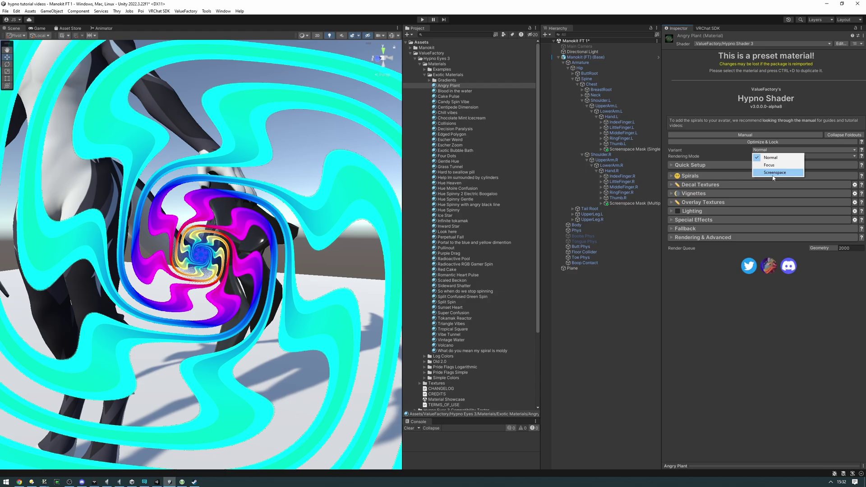
left_click(774, 173)
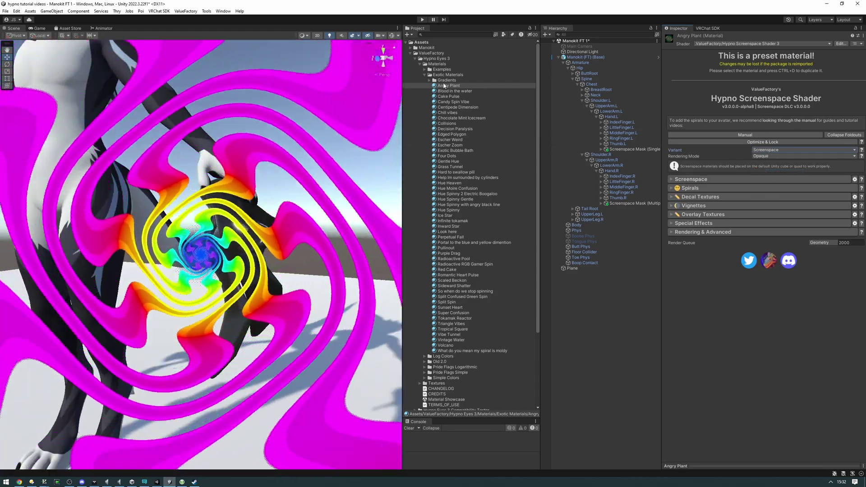
- Apply the Angry Plant material to the Screenspace Volume of the left-hand mask
left_click(601, 149)
left_click(629, 154)
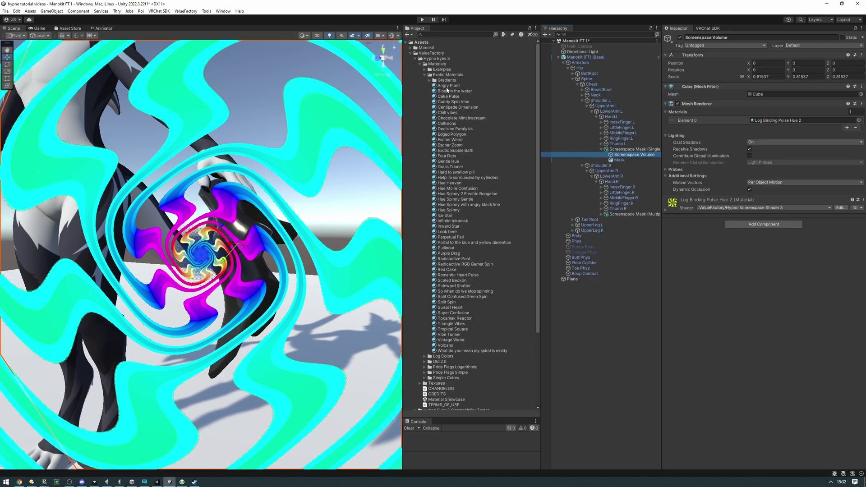
left_click_drag(446, 90, 275, 116)
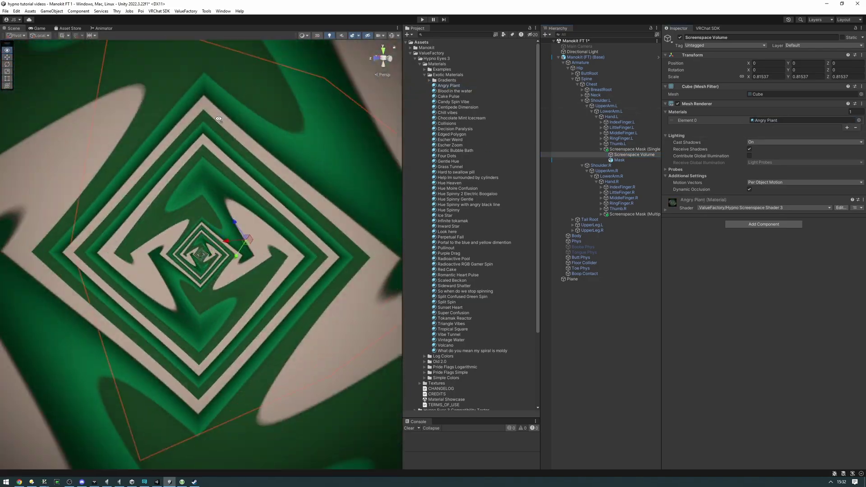
right_click_drag(218, 118, 338, 110)
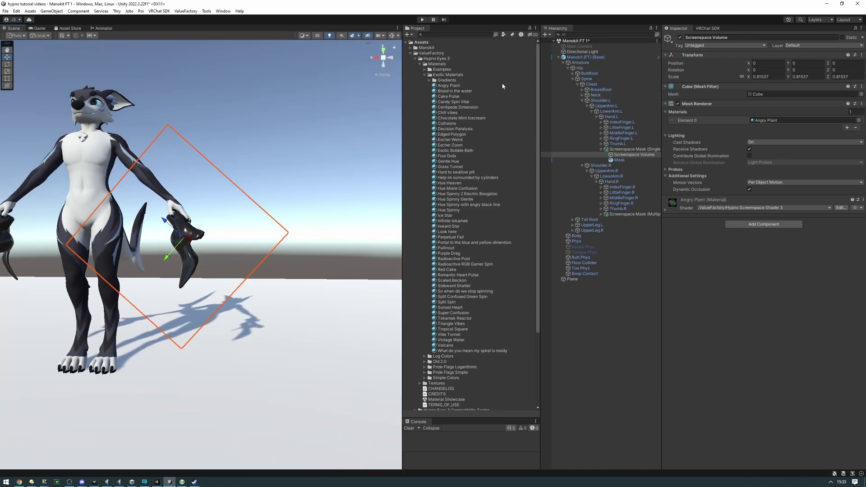
- Set the Angry Plant material's rendering mode to Dithered Transparency
left_click(503, 86)
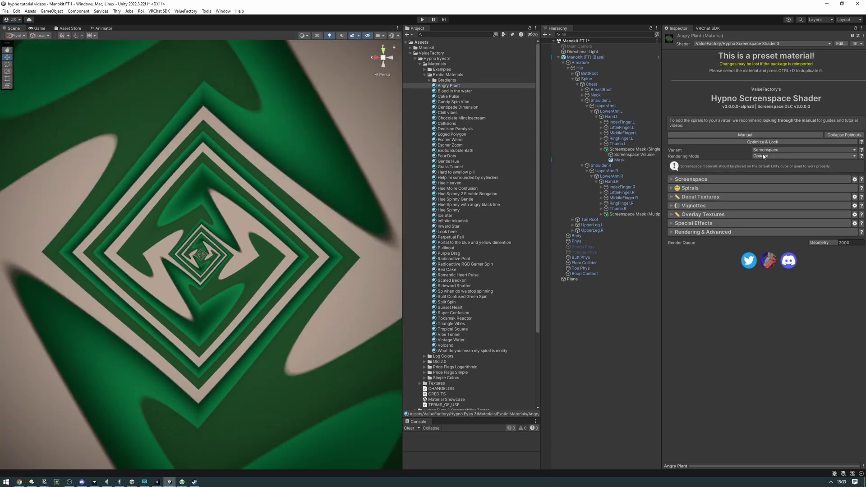
left_click(764, 157)
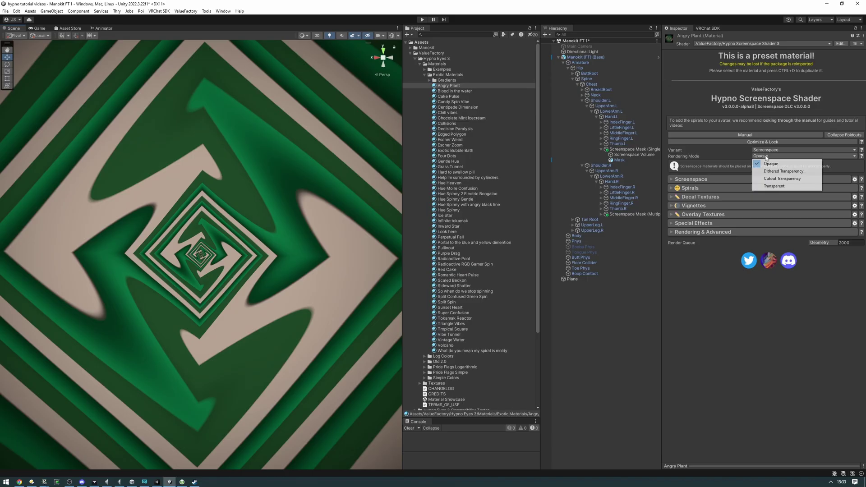
left_click(783, 171)
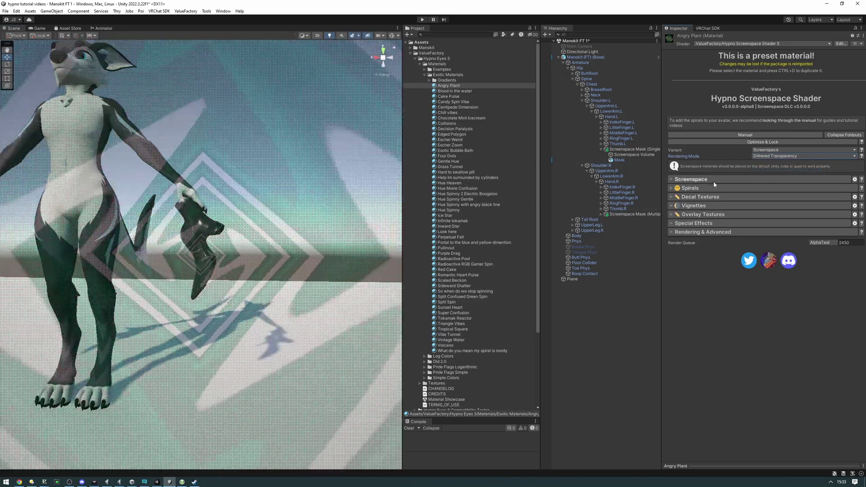
- Examine the Angry Plant material's Screenspace fade-in settings and how the effects of both hand masks fade with viewing distance
left_click(714, 181)
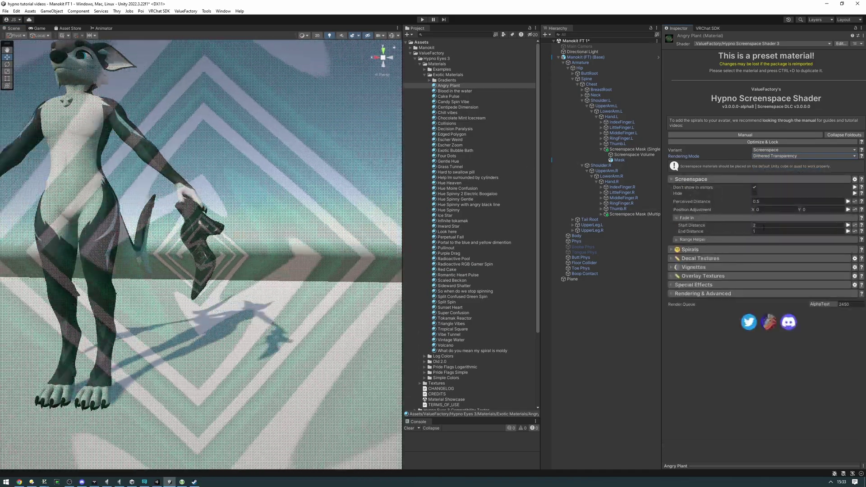
key("w")
right_click_drag(301, 203, 302, 203)
key("s")
key("w")
key("s")
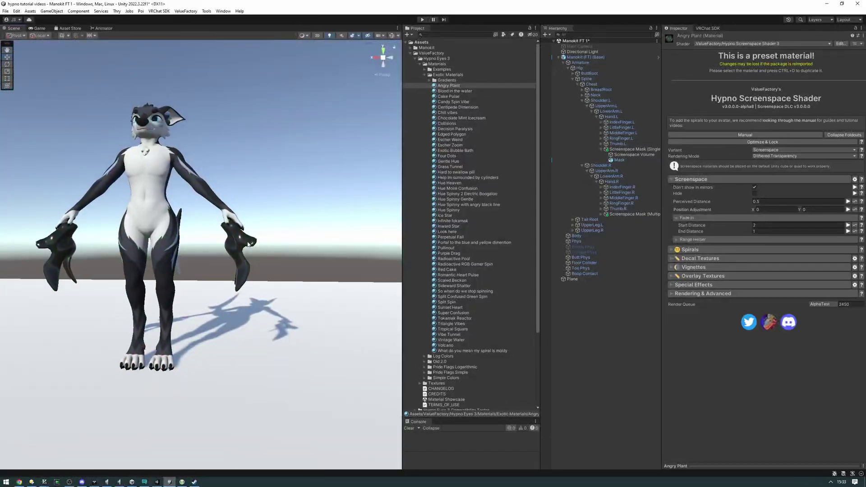
left_click(232, 245)
key("a")
right_click_drag(245, 227, 247, 228)
key("w")
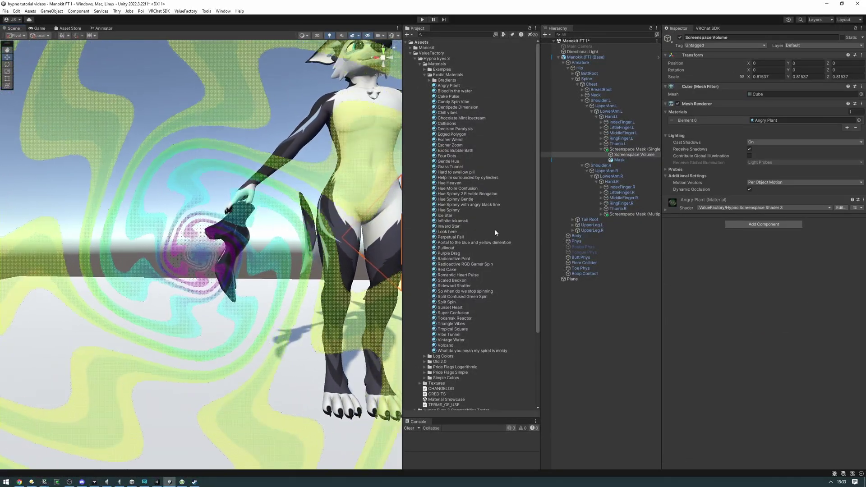
- Add a new page at the end of the Flipbook Builder in the right-hand mask's Hypno Effect toggle
left_click(627, 214)
key("s")
right_click_drag(256, 166, 278, 156)
key("e")
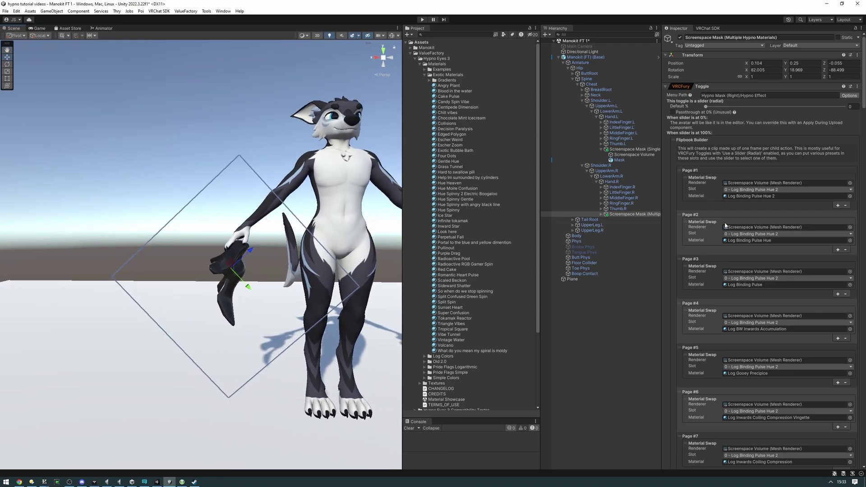
scroll(725, 225, "down", 20)
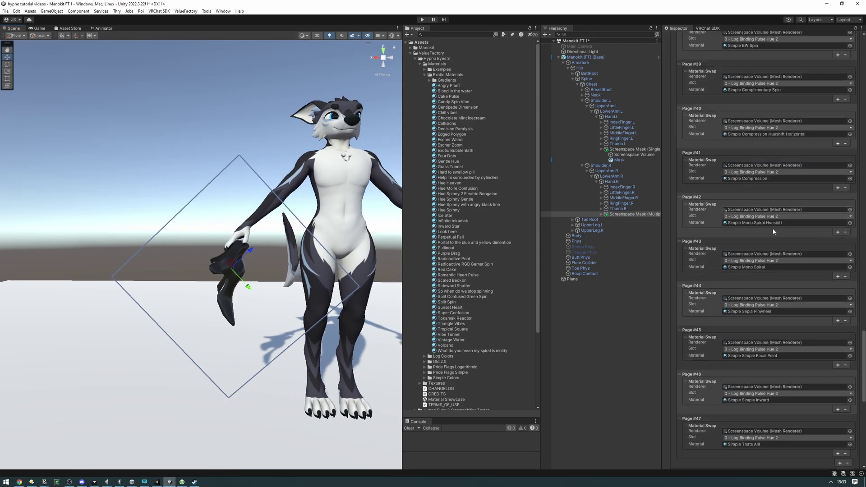
scroll(774, 230, "down", 7)
scroll(770, 244, "up", 5)
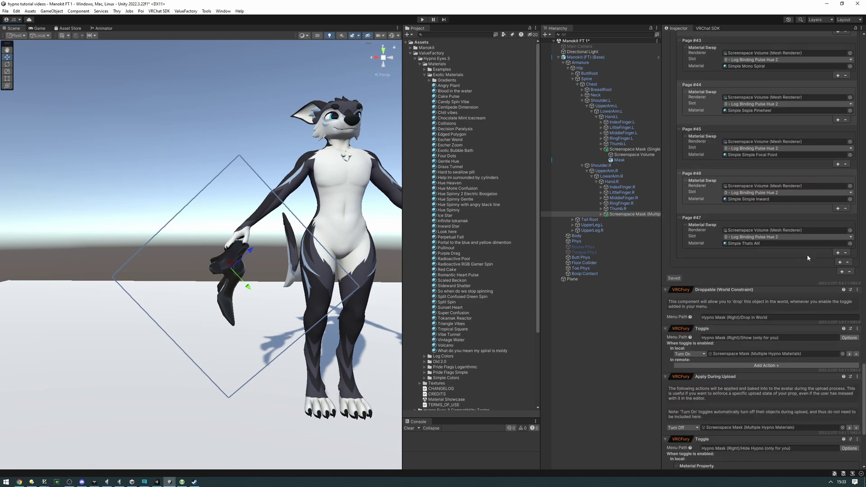
scroll(821, 271, "up", 1)
left_click(840, 282)
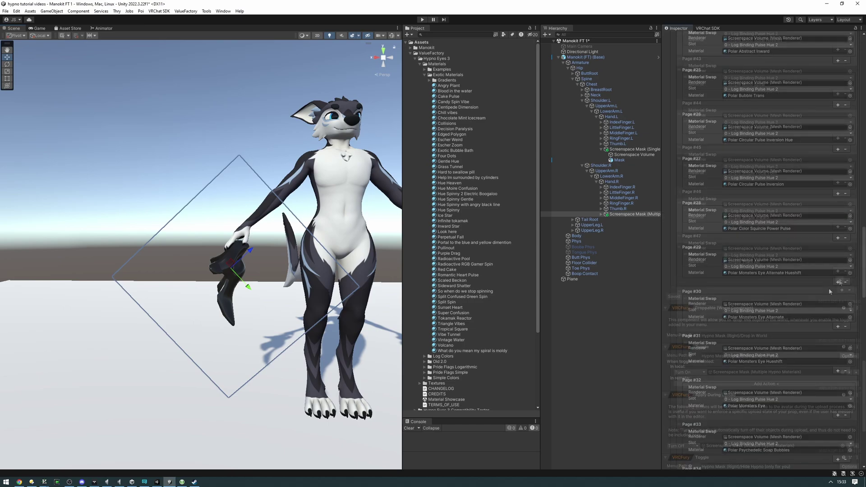
scroll(794, 286, "down", 2)
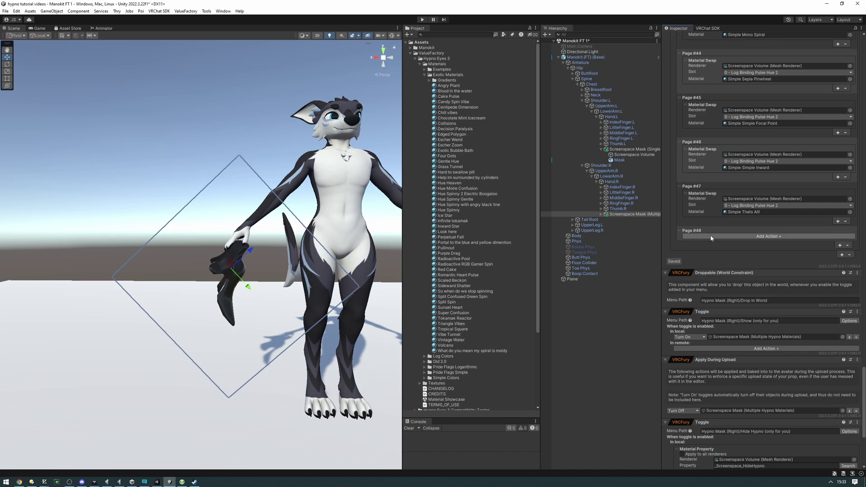
- Give flipbook page 48 a Material Swap action on the right-hand mask's Screenspace Volume, slot 0, using the Angry Plant material
left_click(711, 238)
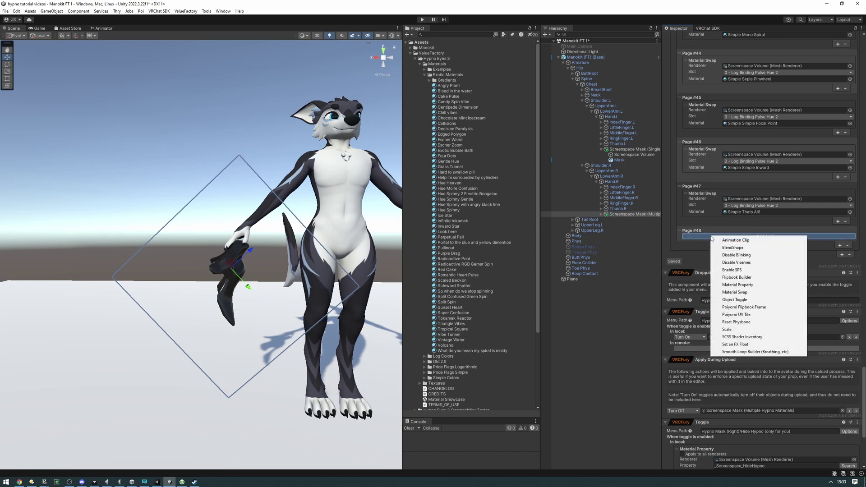
left_click(755, 293)
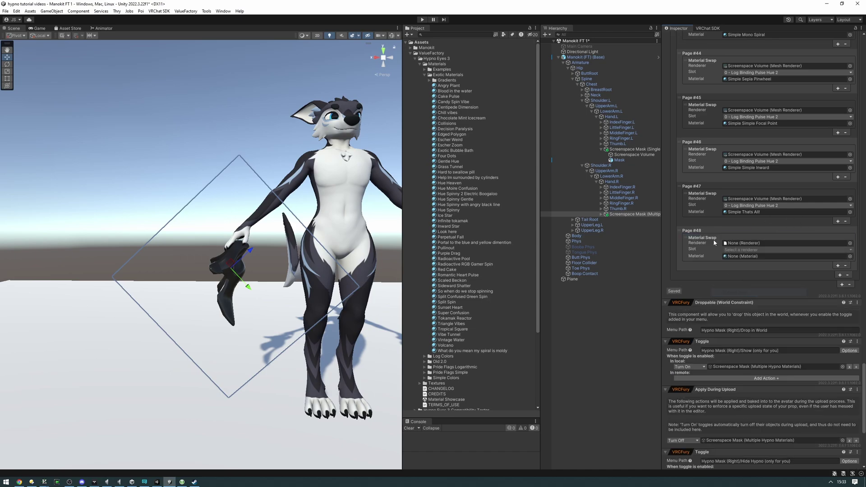
left_click(601, 215)
left_click(630, 220)
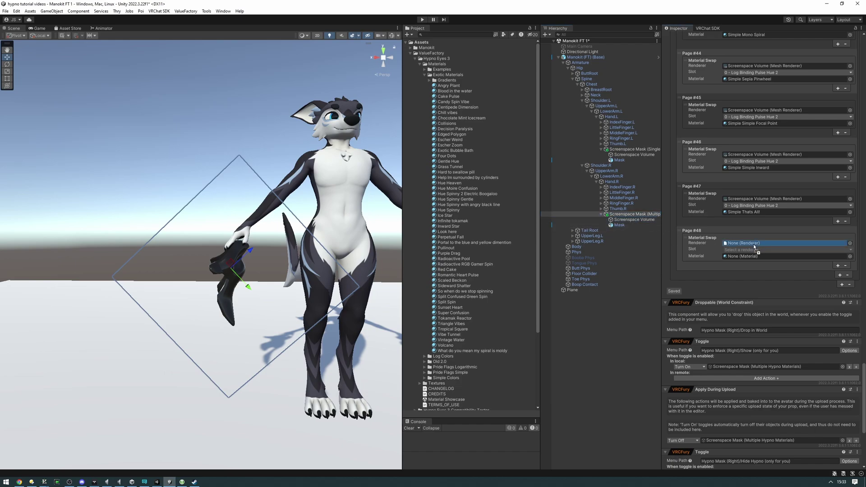
left_click_drag(753, 245, 752, 245)
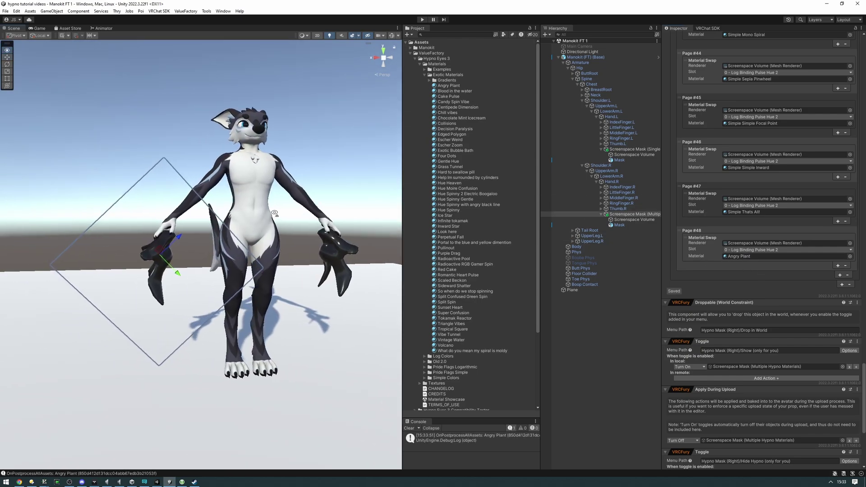
- Look over the avatar with both masks and bring up the VRChat SDK controls
right_click_drag(280, 215, 276, 212)
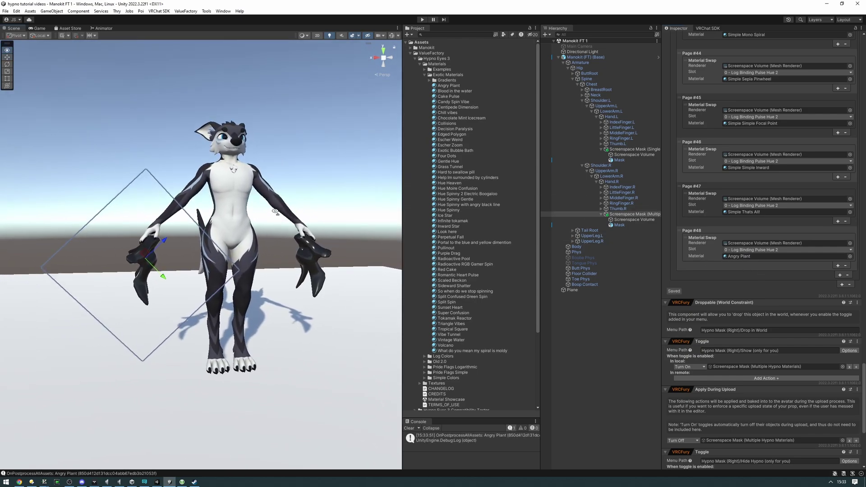
left_click_drag(275, 211, 266, 212, "alt")
left_click(708, 28)
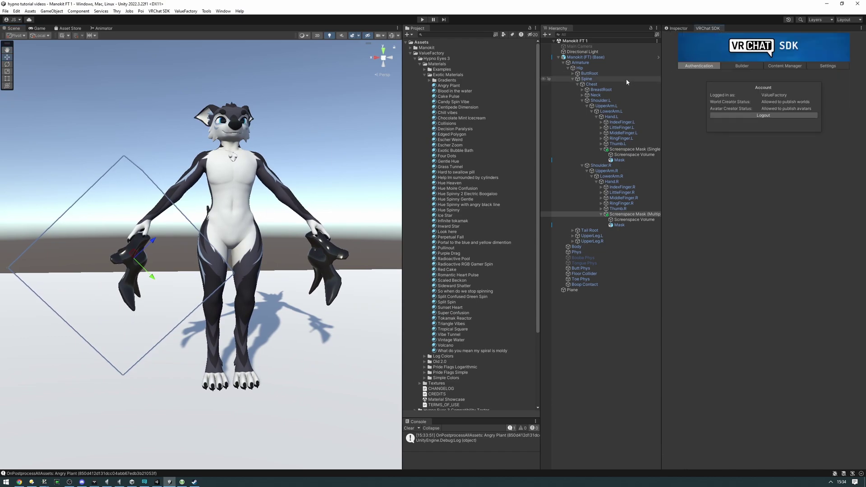
left_click_drag(264, 210, 252, 205, "alt")
left_click_drag(252, 205, 248, 202, "alt")
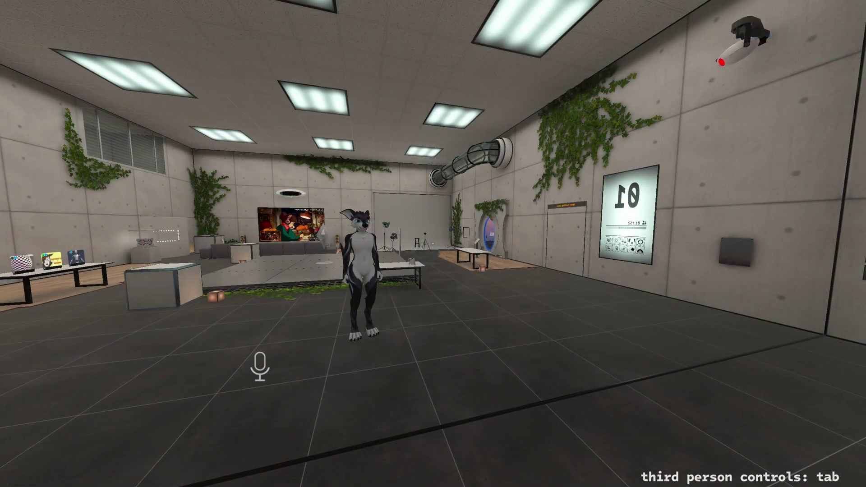
- Switch to VRChat and try out the Hypno Mask (Left) options in the avatar's action menu
key("r")
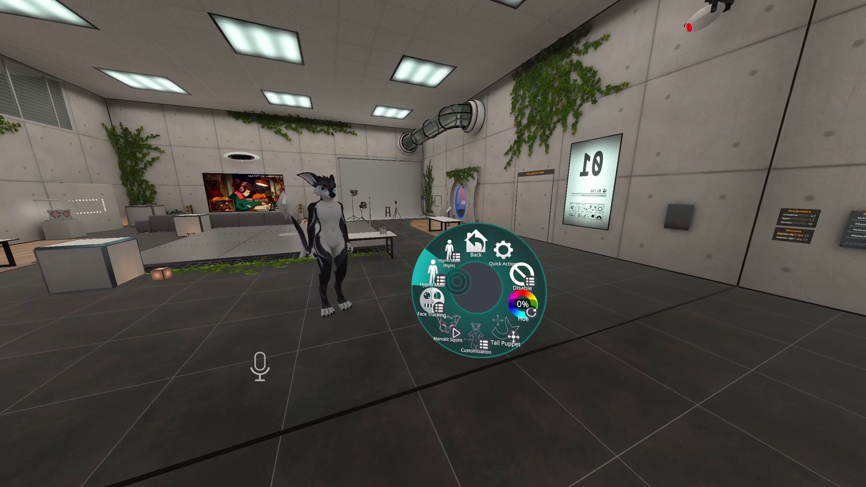
left_click(457, 281)
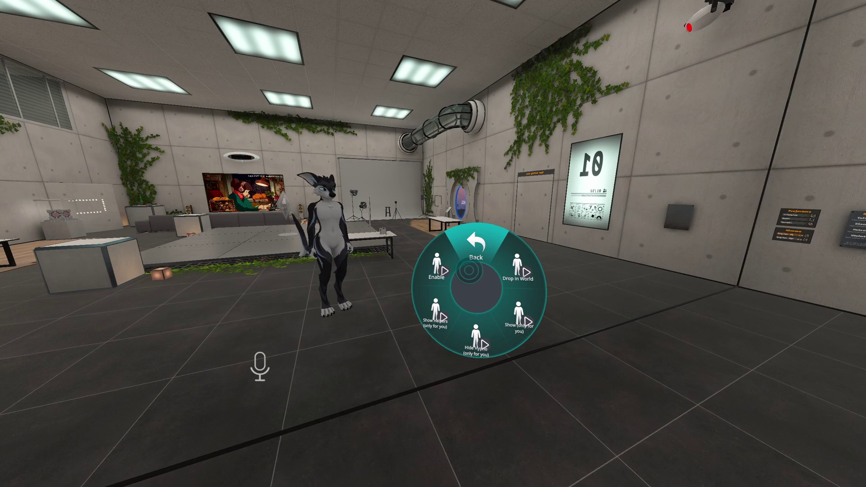
left_click(470, 270)
left_click(464, 274)
left_click(476, 272)
left_click(459, 282)
left_click(475, 274)
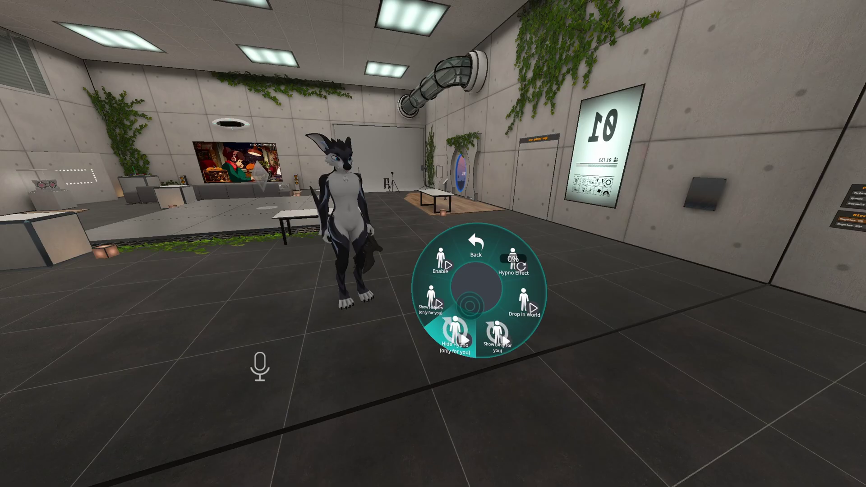
- For the right-hand mask, turn off Hide Hypno (only for you) and Show (only for you), and turn on Enable
left_click(470, 306)
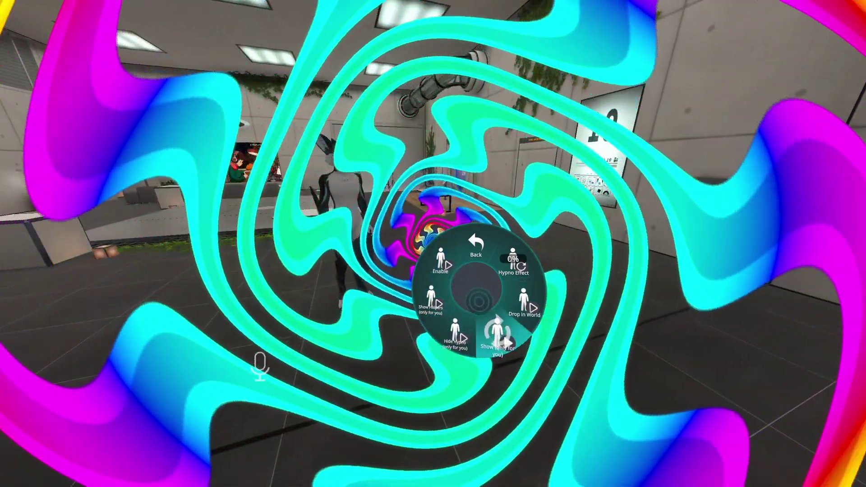
left_click(480, 302)
left_click(463, 275)
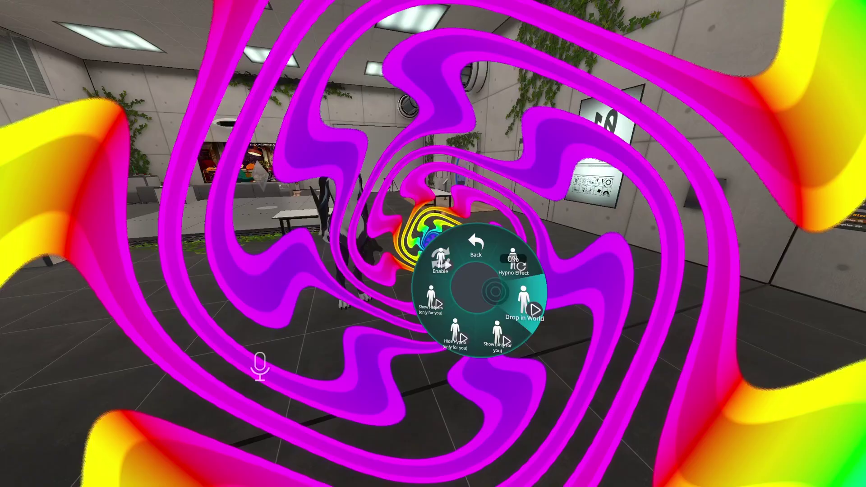
- Turn on Drop in World for the right-hand mask and walk around the dropped mask to view its effect
left_click(491, 293)
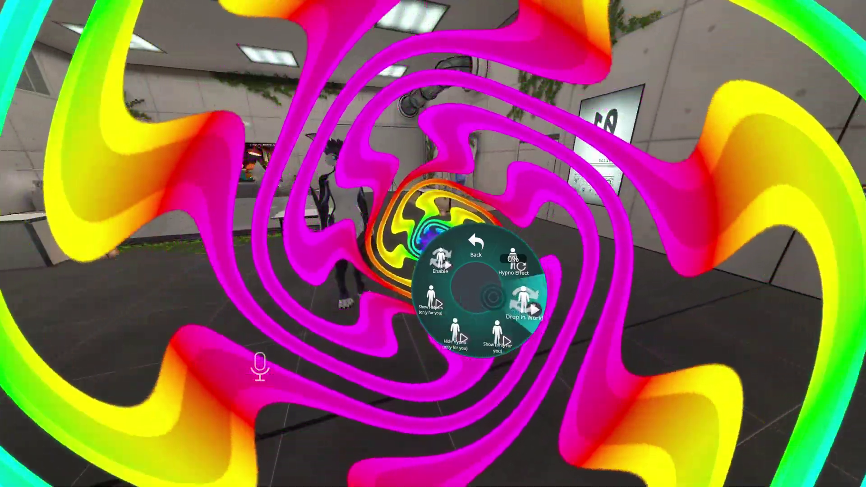
key("r")
key("w")
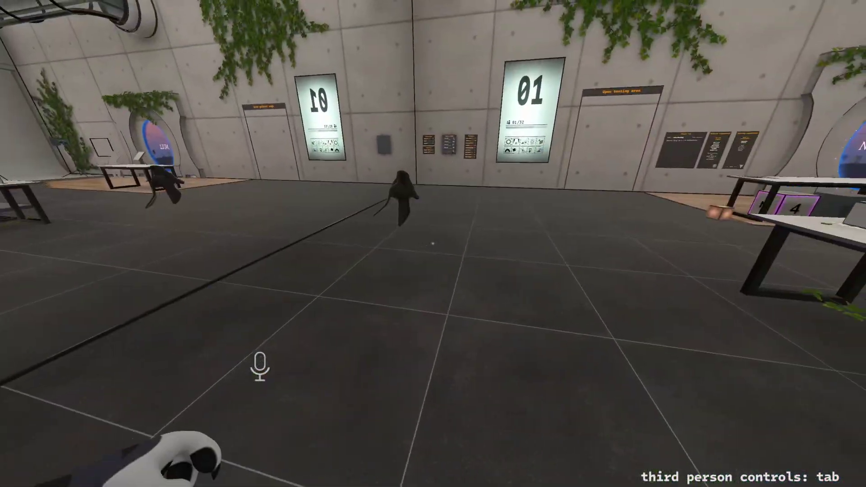
key("d")
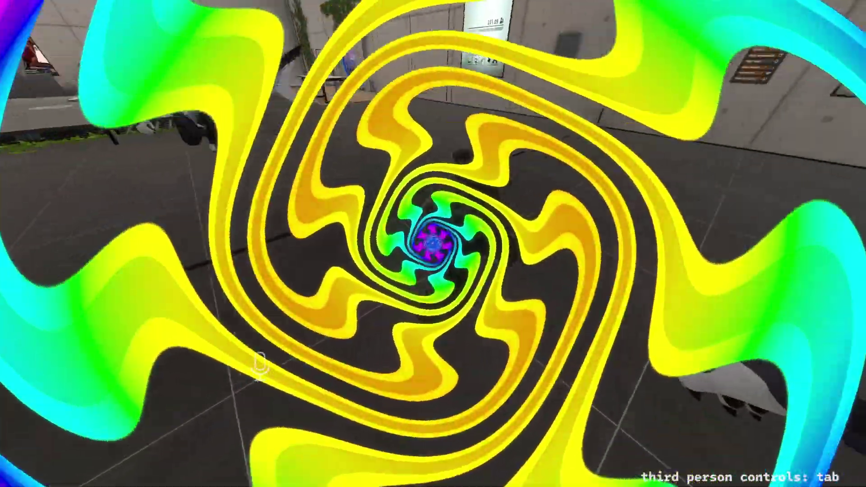
key("Tab")
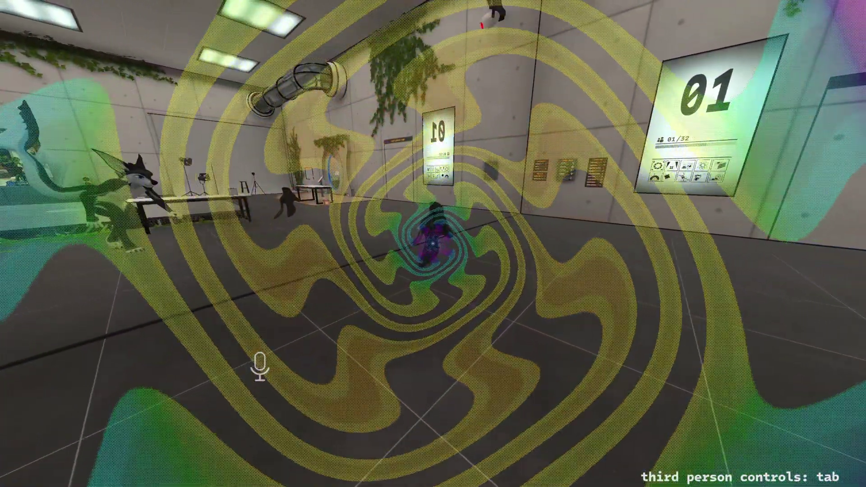
key("r")
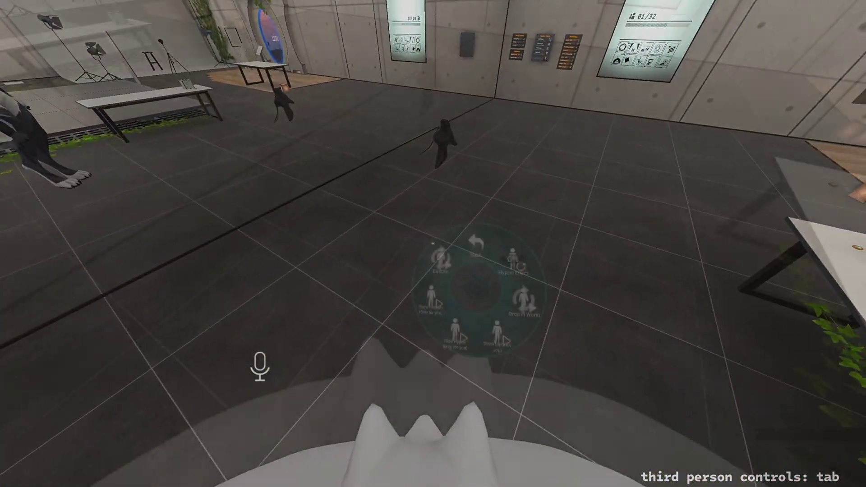
key("r")
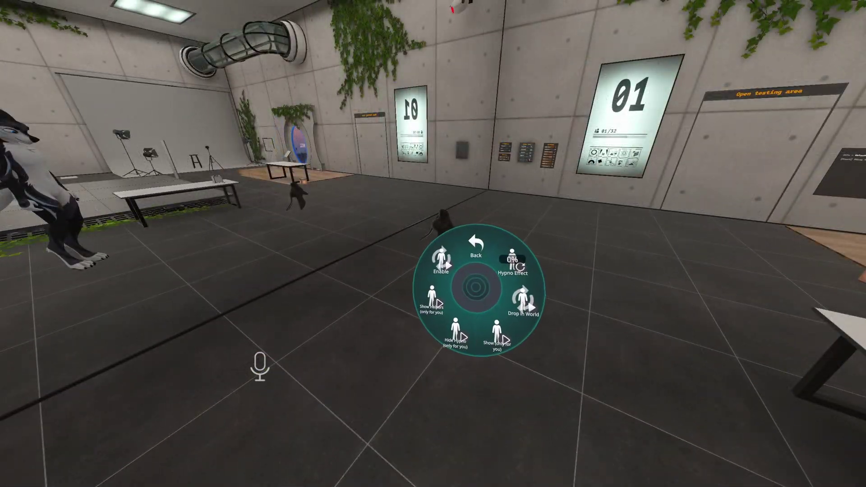
key("r")
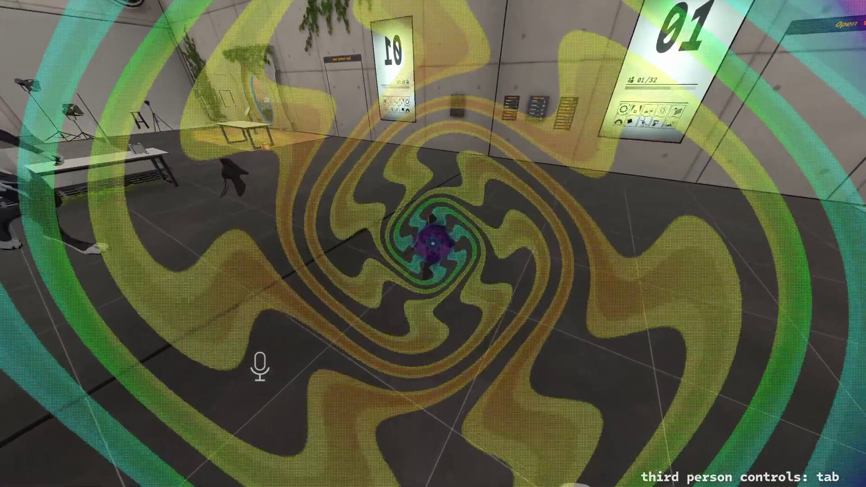
- Turn the Hypno Effect dial through the mask's materials up to 98%
key("r")
left_click(513, 257)
left_click_drag(519, 246, 528, 270)
mouse_move(533, 288)
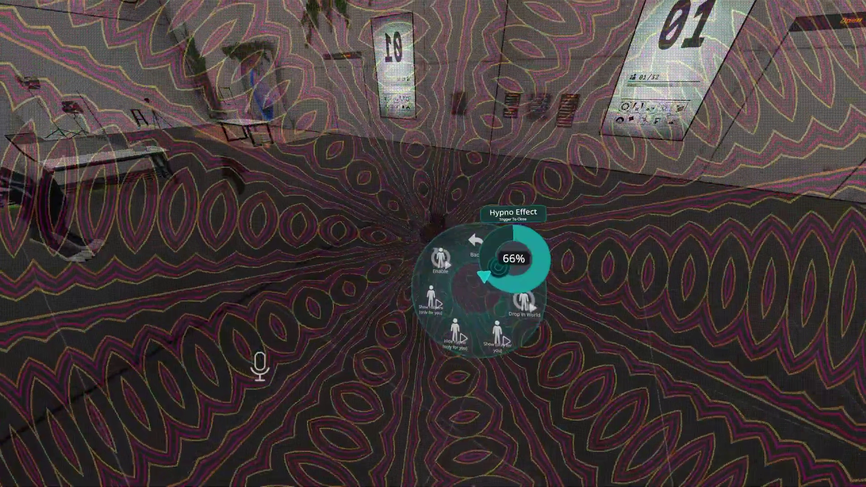
mouse_move(479, 259)
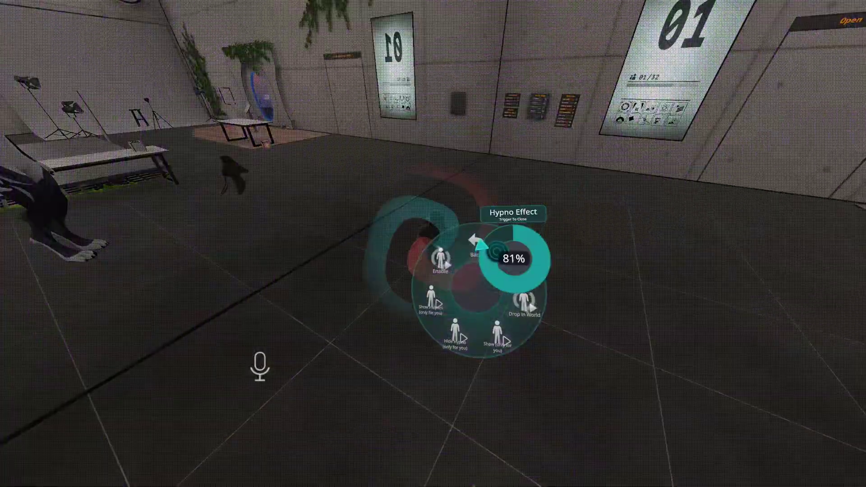
left_click_drag(496, 251, 507, 243)
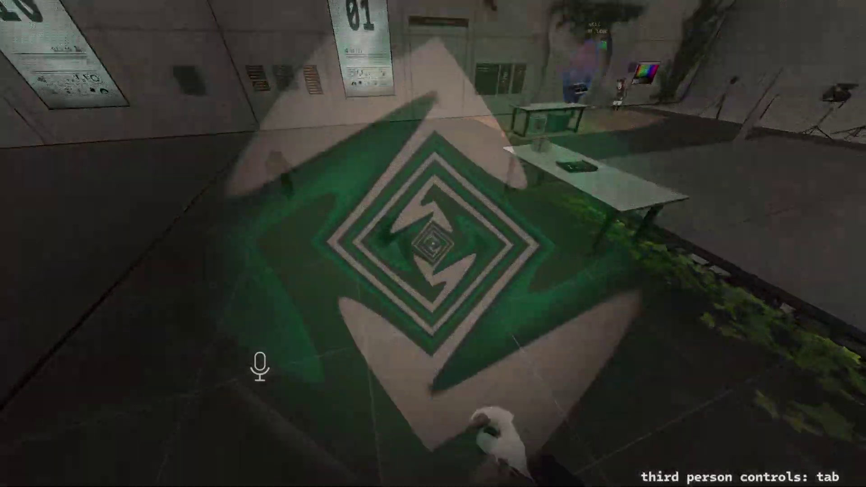
- Turn on Show Helpers (only for you) for the dropped right-hand mask
key("r")
left_click(459, 278)
left_click(494, 283)
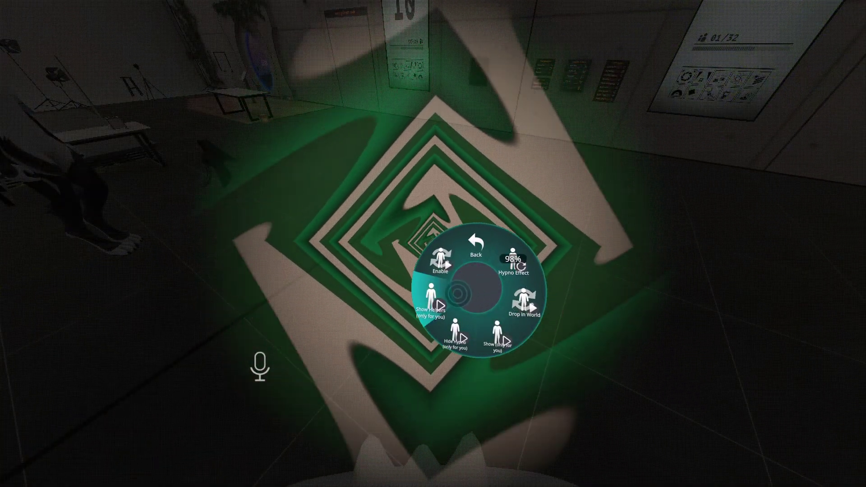
left_click(457, 290)
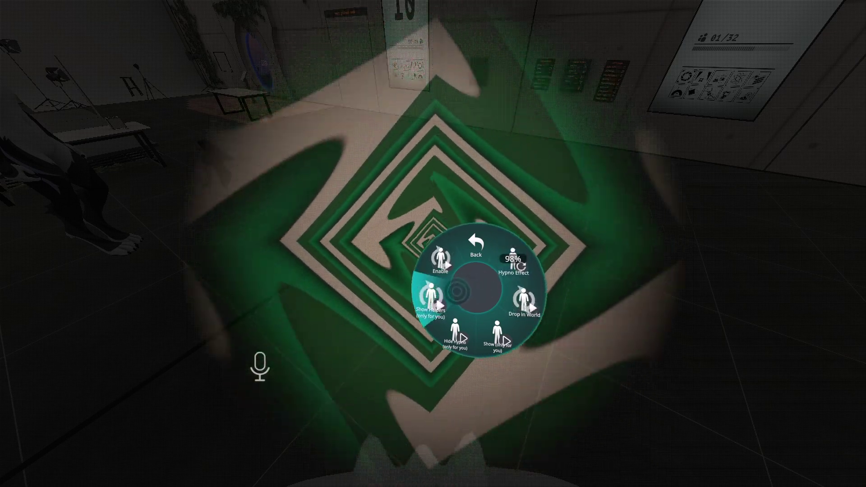
key("r")
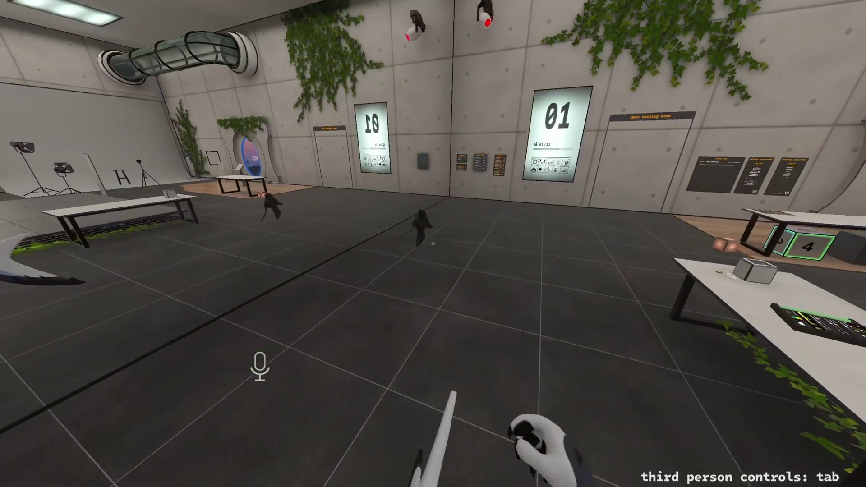
- Try other Hypno Effect values and walk through the range helper areas around the dropped mask
key("r")
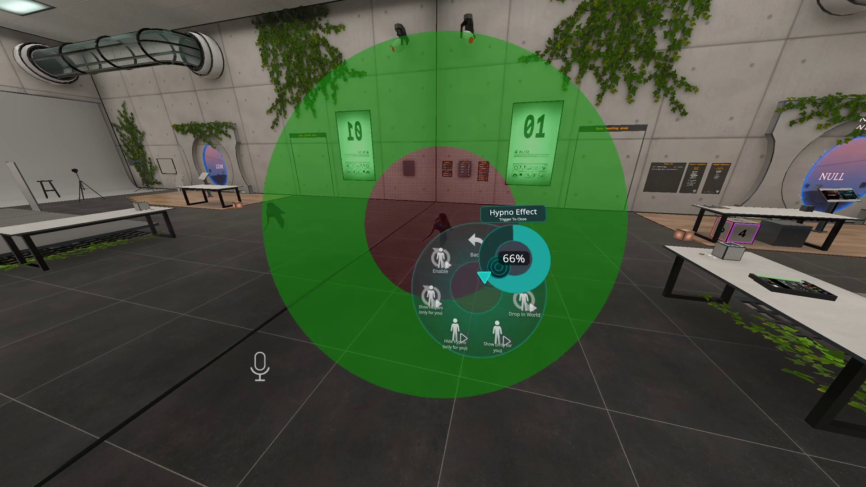
key("r")
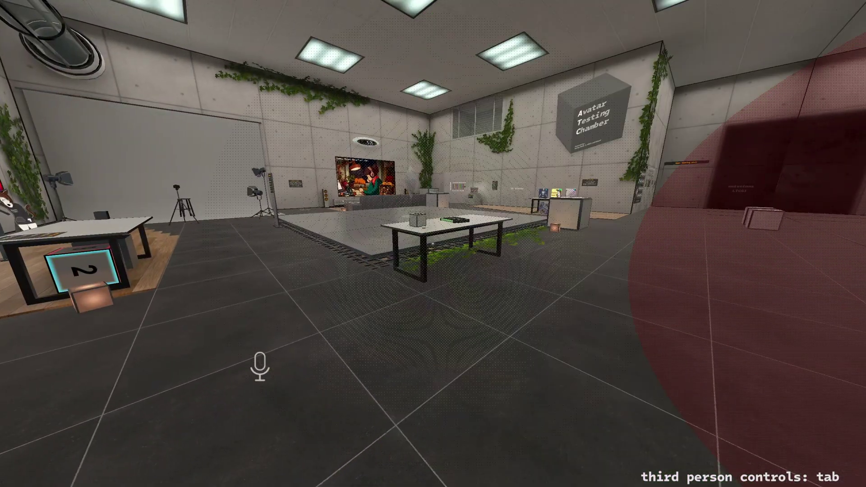
key("w")
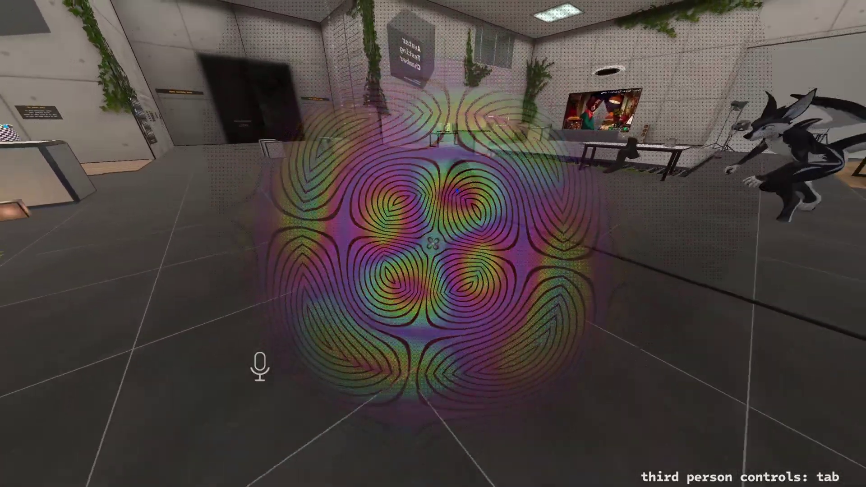
- Set the dropped mask's Hypno Effect back to 98%
key("r")
left_click(513, 264)
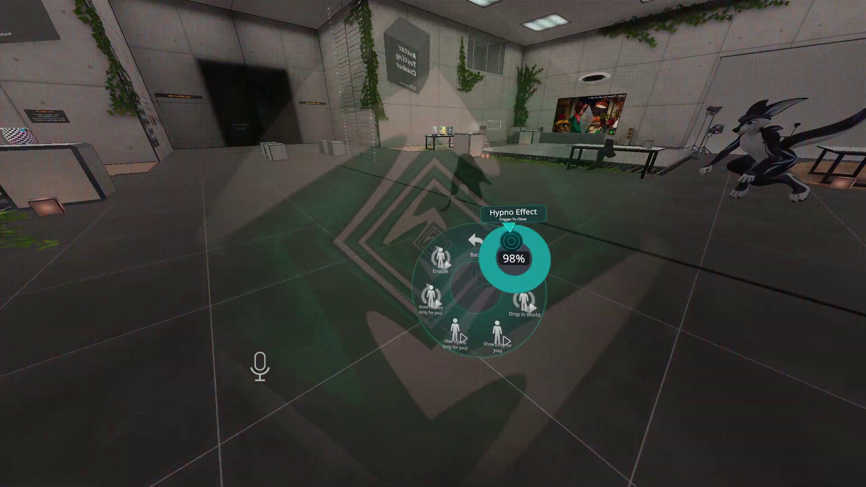
left_click(513, 259)
key("r")
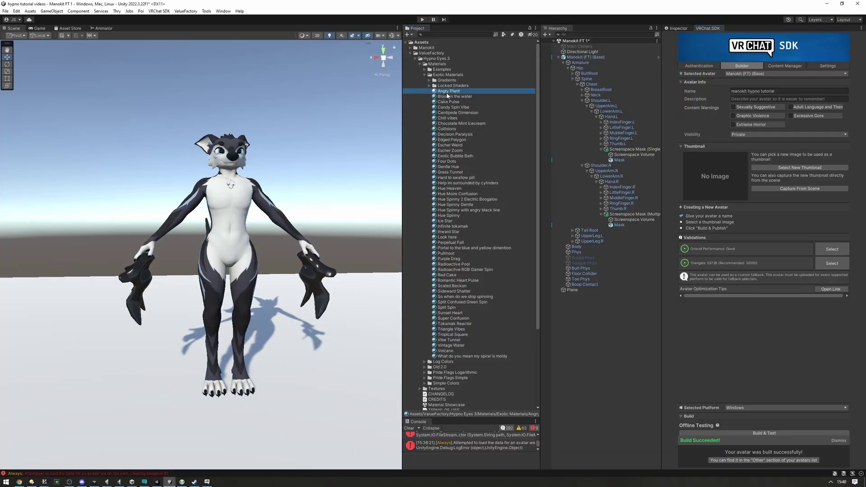
- Switch to Unity and examine the Angry Plant material's Screenspace fade-in distances and Range Helper settings
left_click(678, 28)
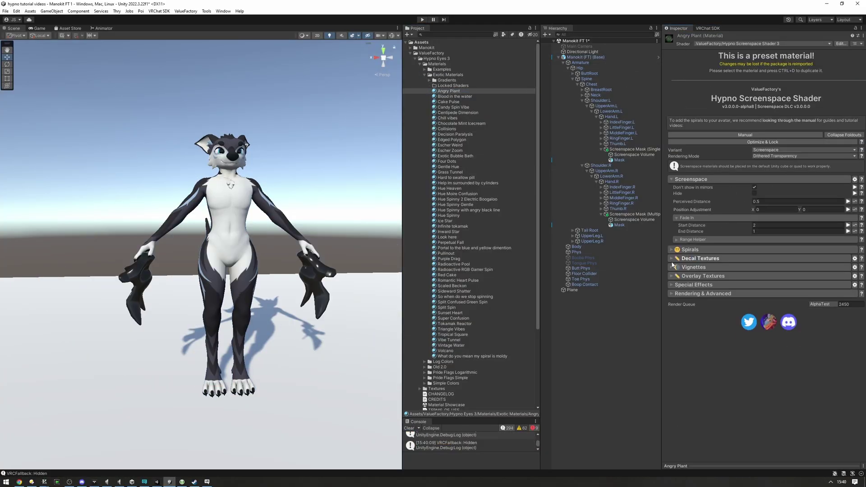
left_click(740, 240)
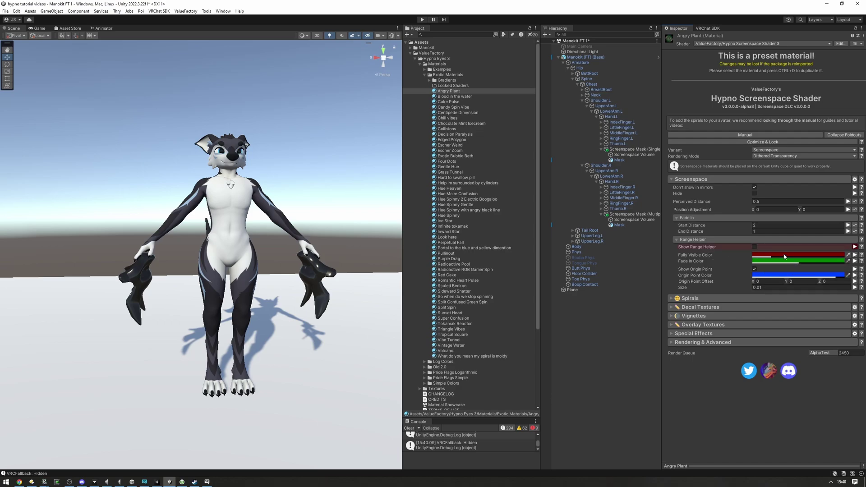
scroll(488, 225, "down", 5)
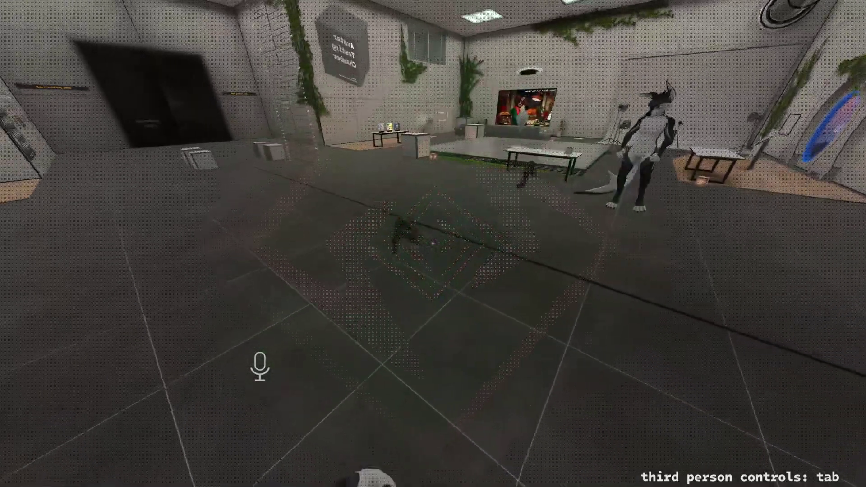
- Switch to VRChat, try Hide Hypno (only for you) on the dropped mask, and return to Unity's Angry Plant material
key("r")
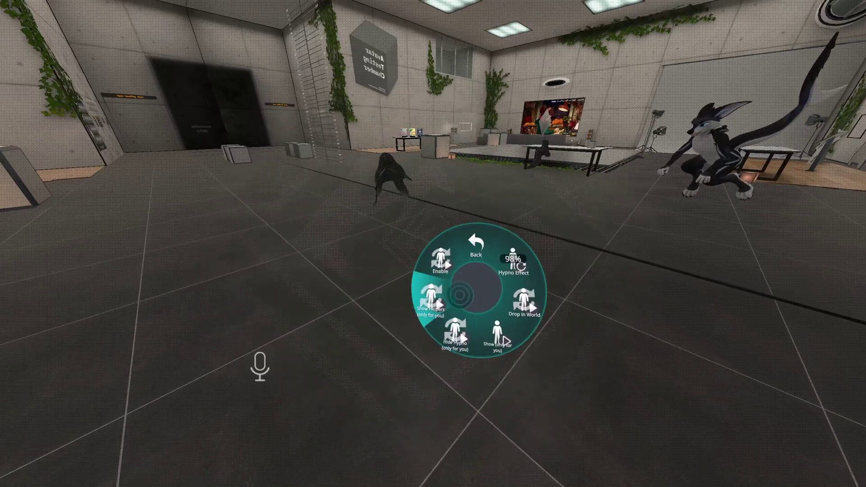
key("r")
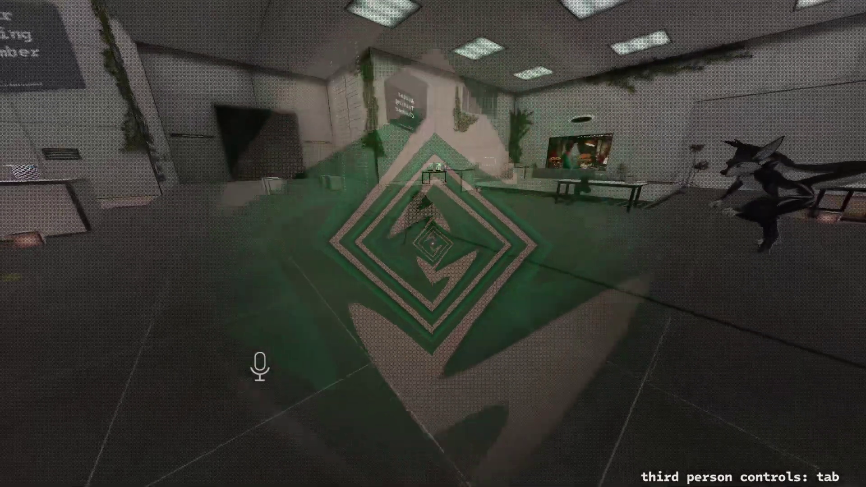
key("r")
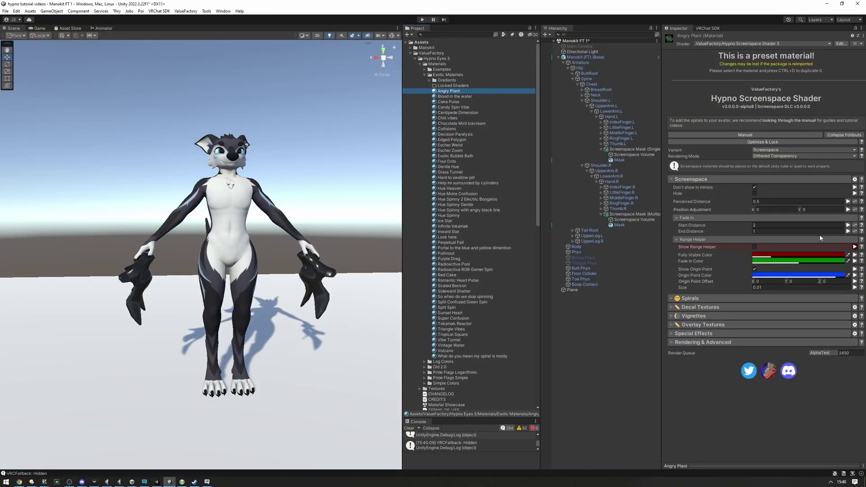